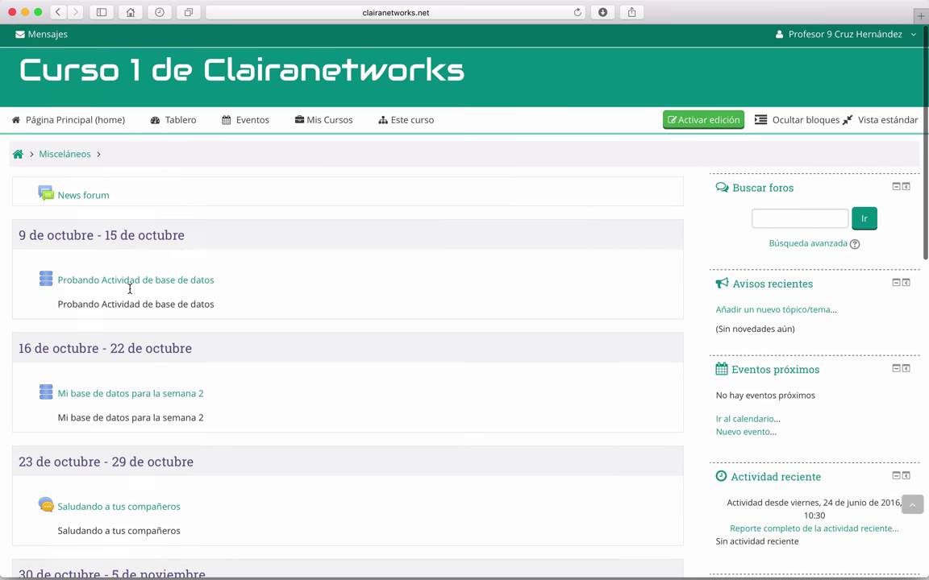
- Turn on course editing and add an Examen activity to the 13 de noviembre - 19 de noviembre section
left_click(684, 120)
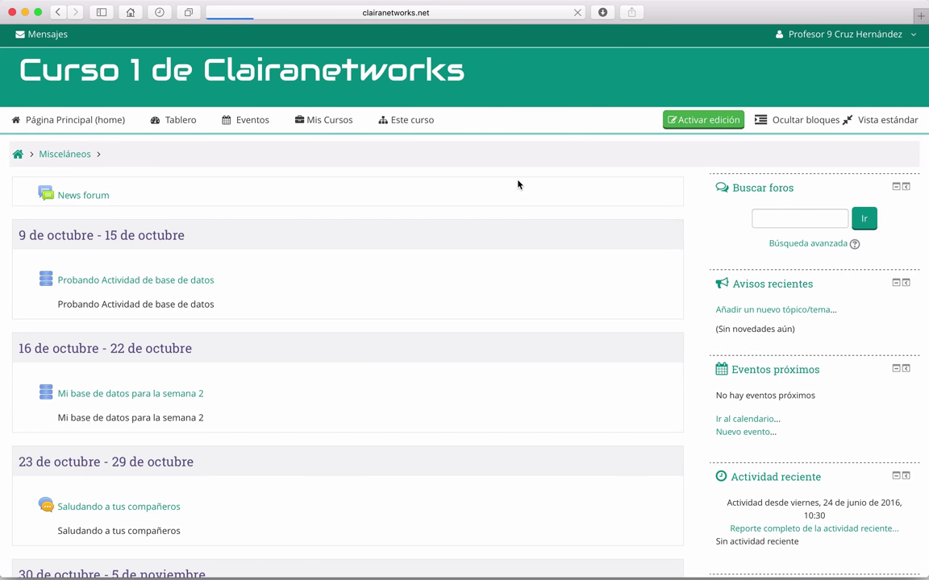
scroll(369, 342, "down", 8)
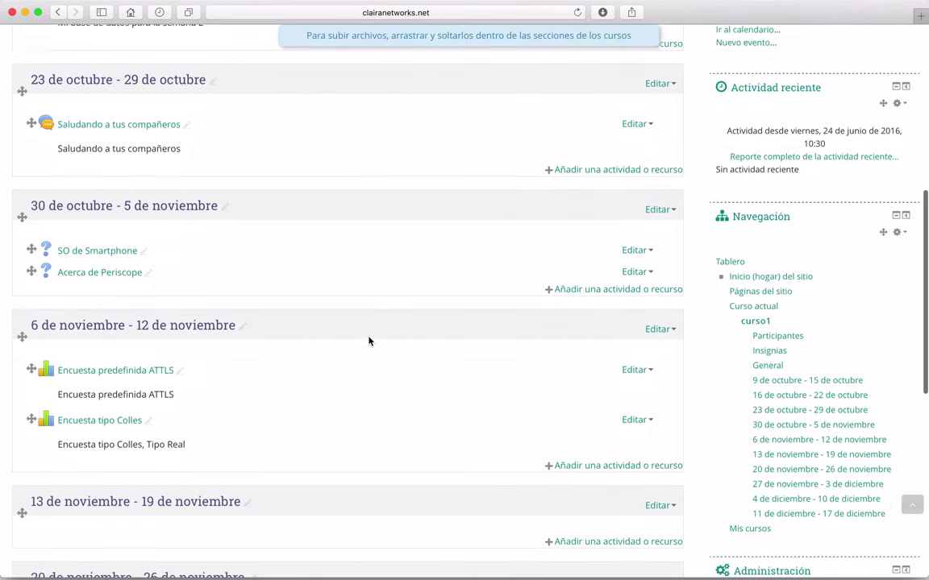
scroll(369, 342, "down", 5)
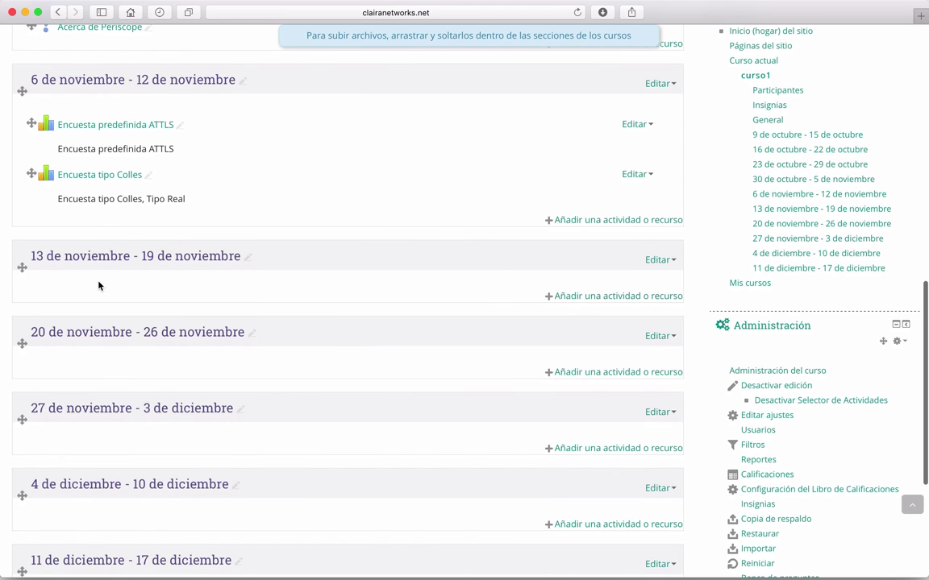
scroll(134, 300, "down", 2)
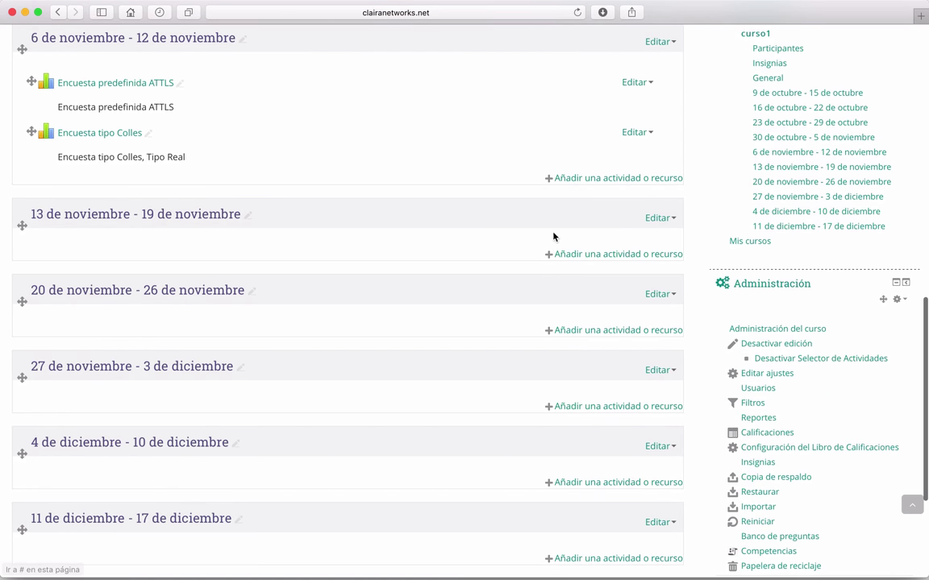
left_click(597, 256)
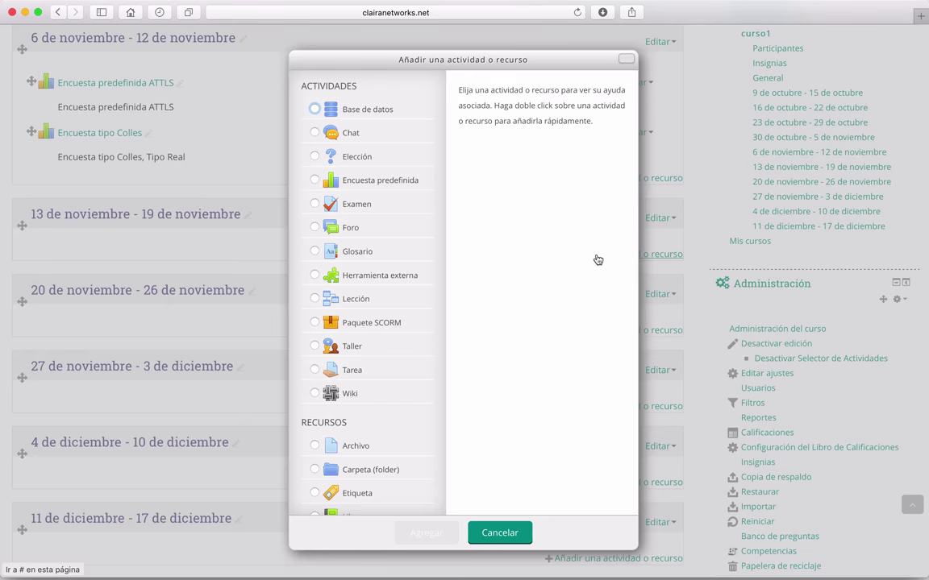
left_click(362, 210)
scroll(489, 305, "down", 4)
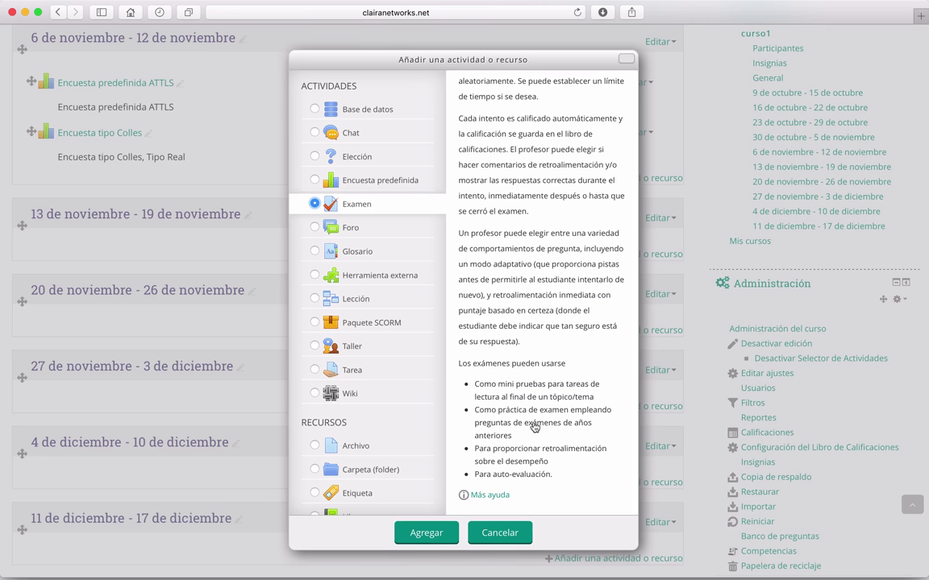
left_click(439, 534)
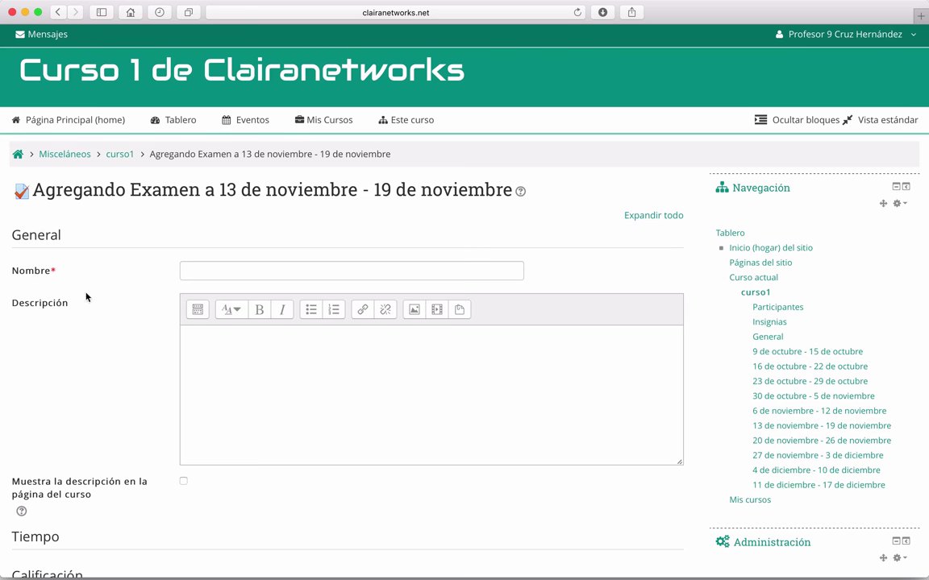
- Name the new exam "Examen Teórico de TIC"
left_click(199, 271)
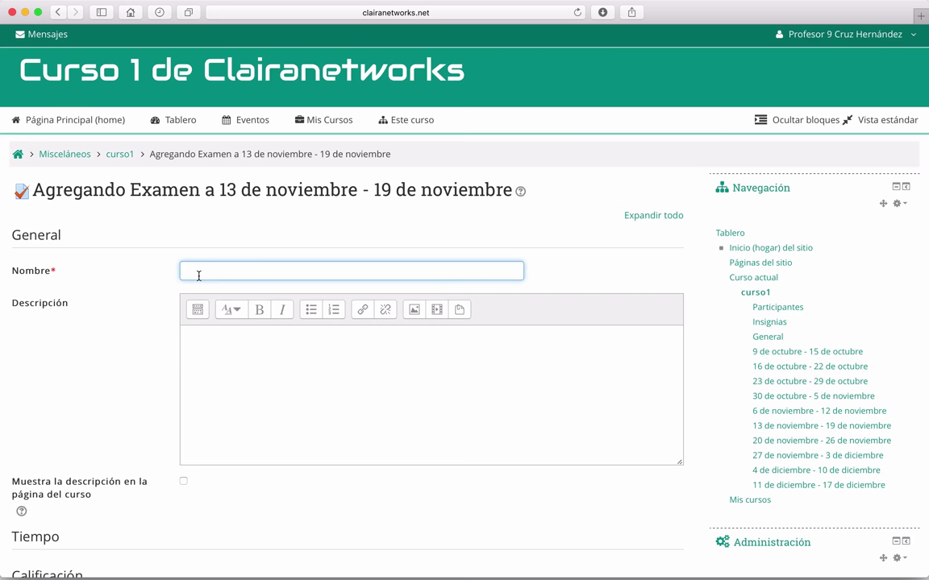
type("Curso completo Moodle 3.1 Video 33. Actividad Examen")
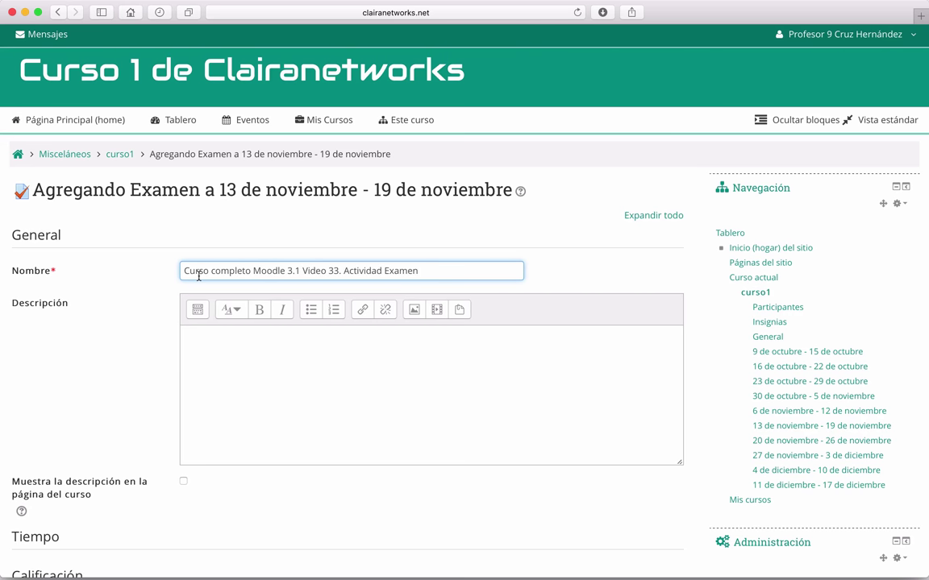
key("super+a")
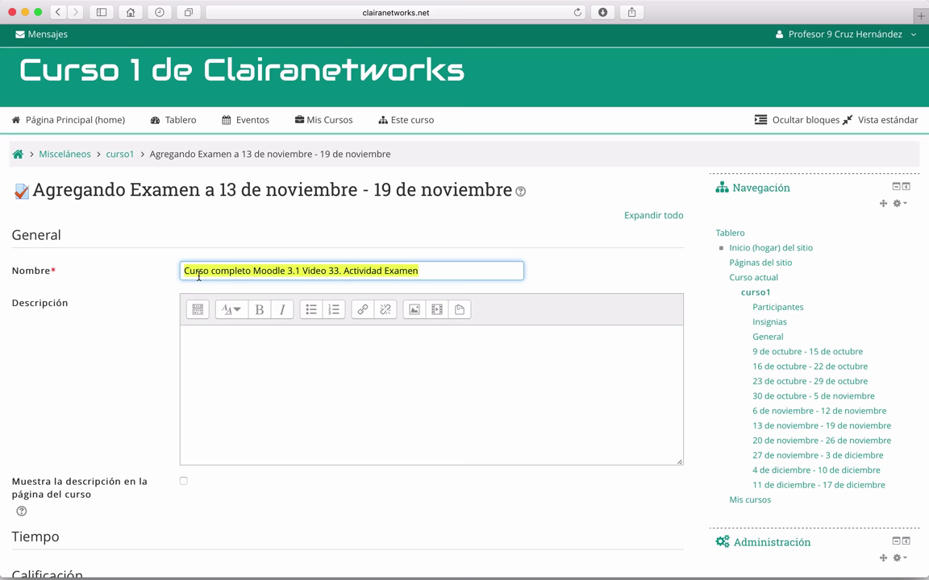
type("Exa")
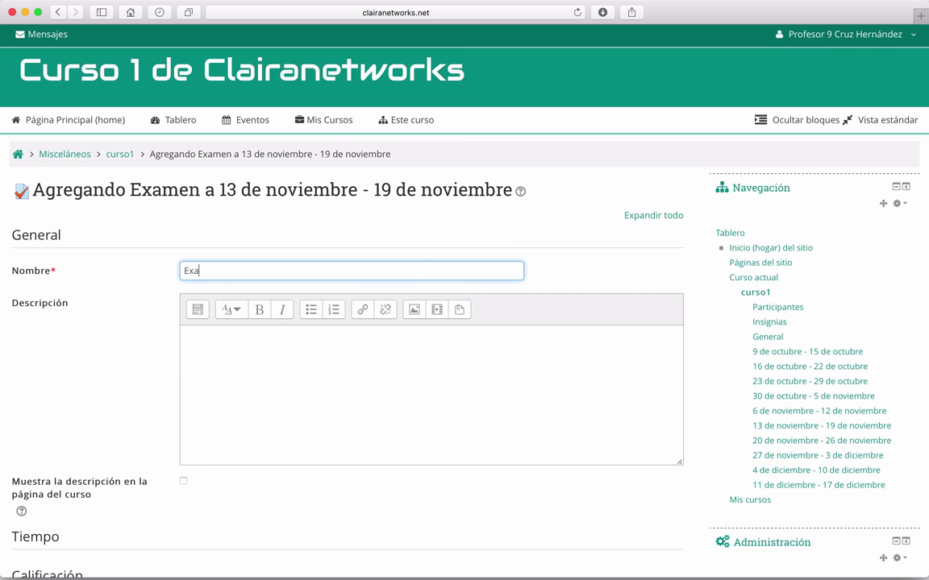
type("me")
key("BackSpace")
- Copy the exam name "Examen Teórico de TIC" into the description and have the description shown on the course page
key("super+a")
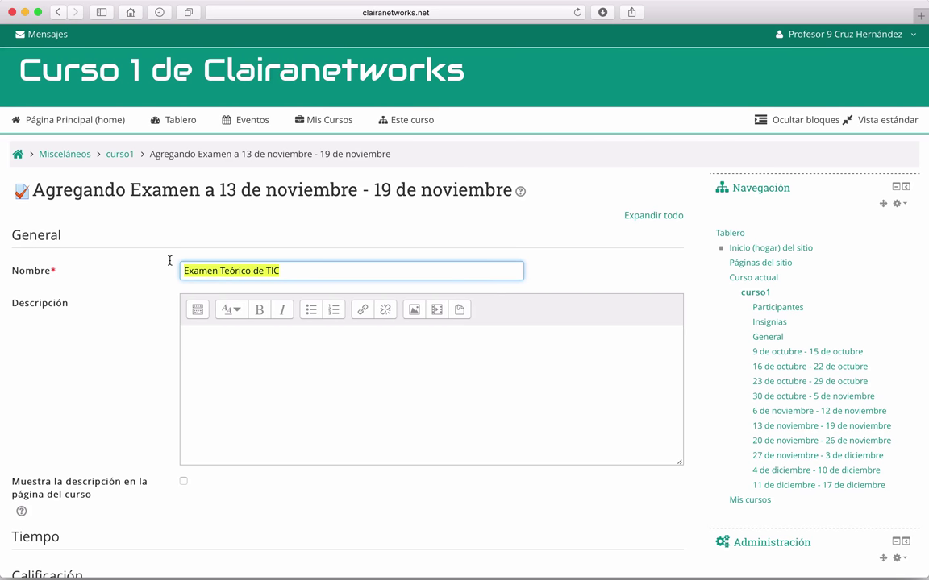
key("super+c")
left_click(224, 337)
key("super+v")
scroll(90, 347, "down", 5)
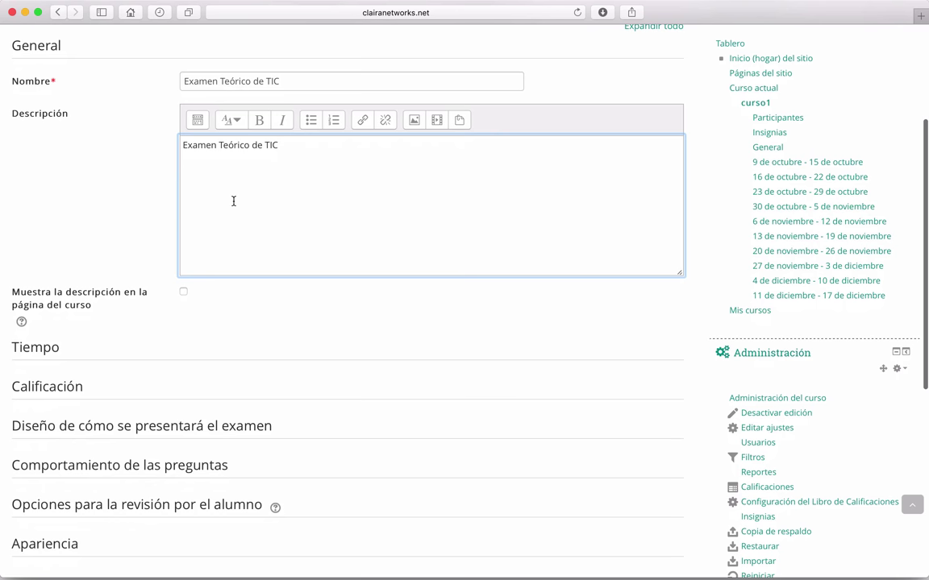
left_click(183, 291)
scroll(116, 243, "down", 2)
scroll(116, 242, "up", 3)
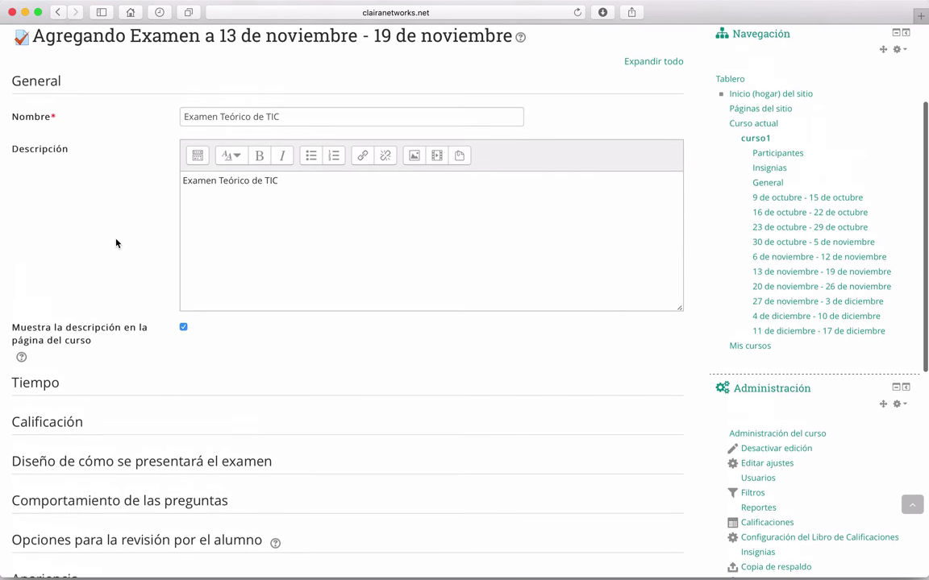
- Expand the Tiempo settings and enable the exam's opening date
scroll(115, 243, "down", 4)
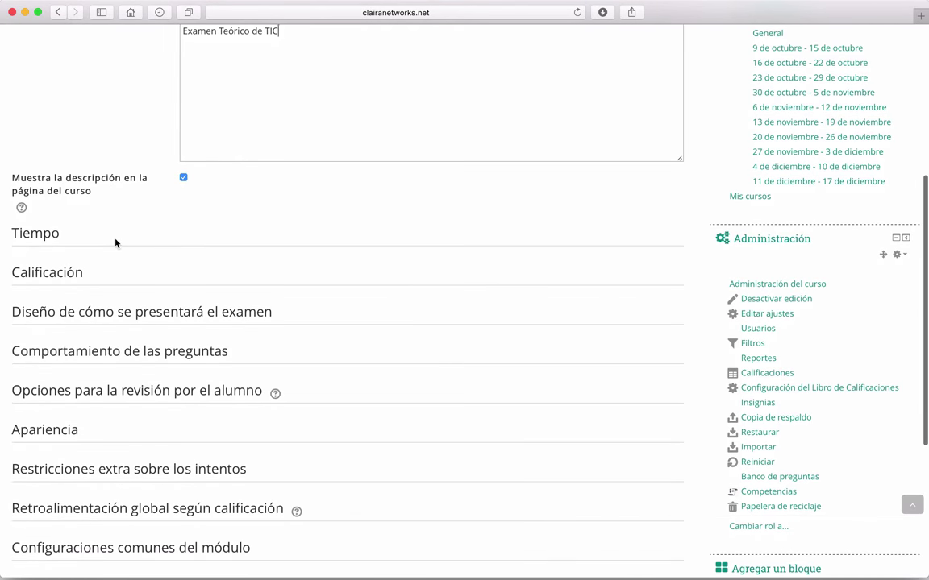
left_click(33, 233)
scroll(32, 235, "down", 1)
scroll(31, 239, "down", 3)
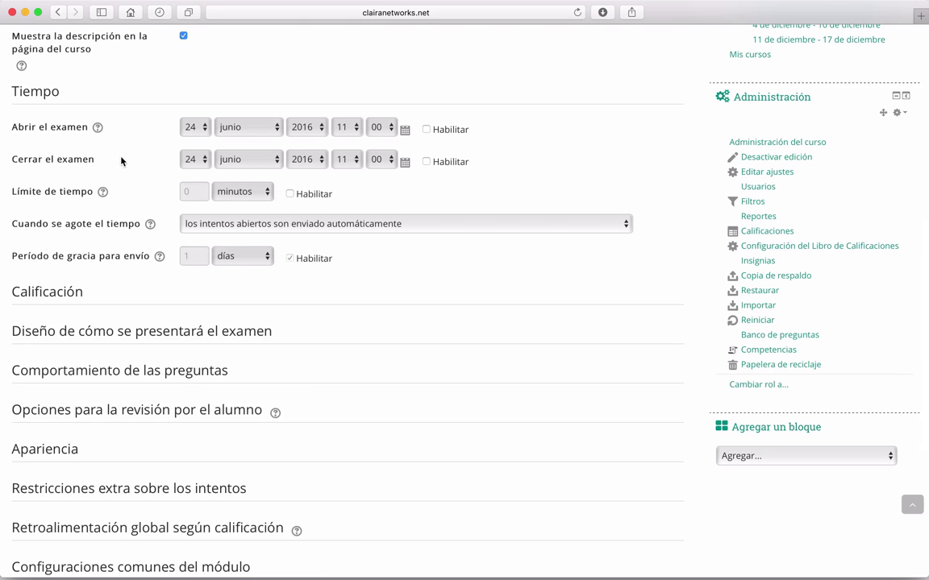
left_click(428, 132)
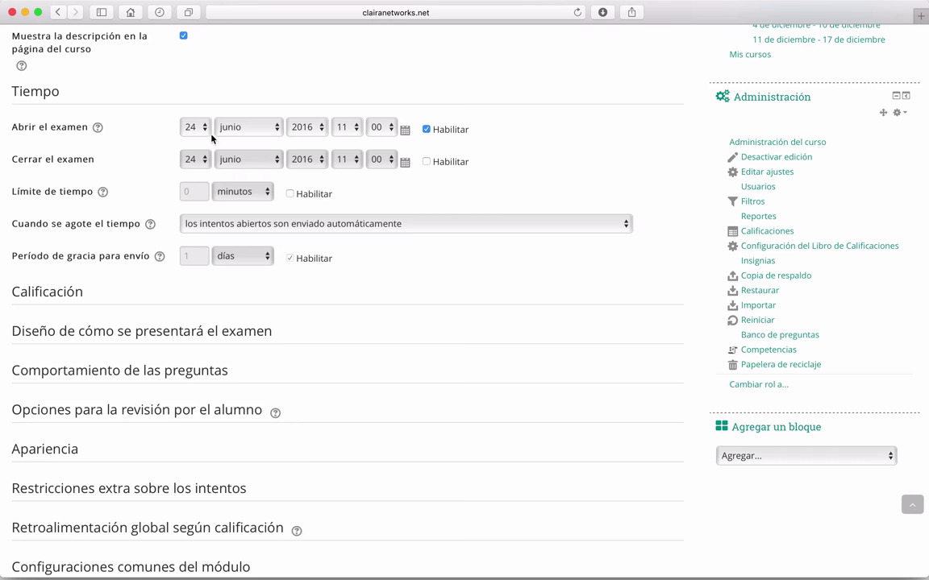
key("Tab")
- Set the exam's opening date to 25 junio 2016 at 11:00
left_click(196, 134)
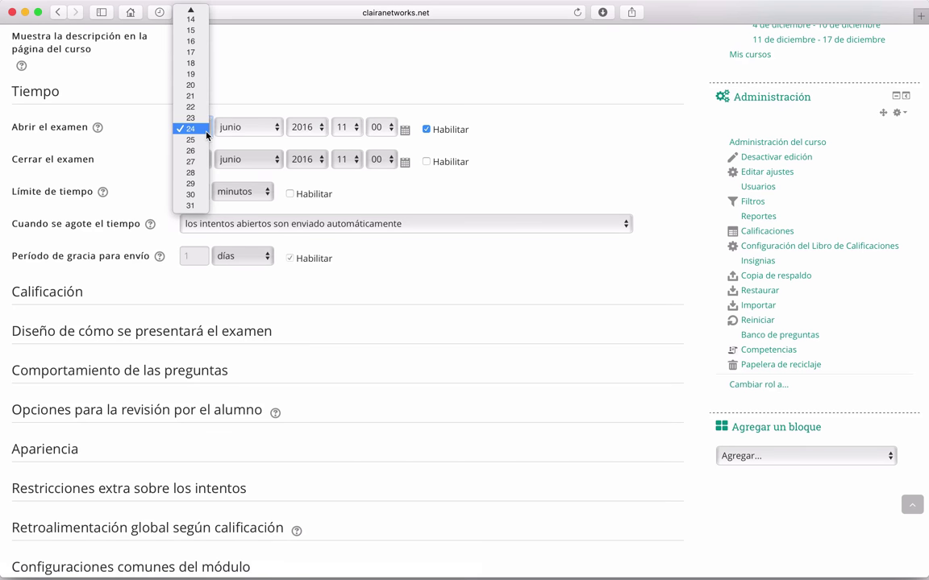
left_click(198, 141)
left_click(275, 127)
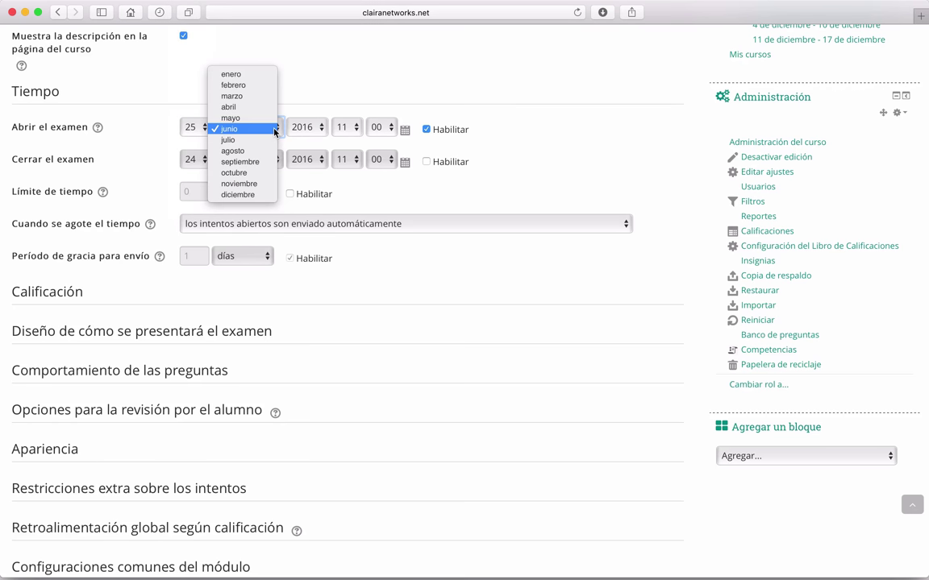
left_click(246, 122)
left_click(324, 125)
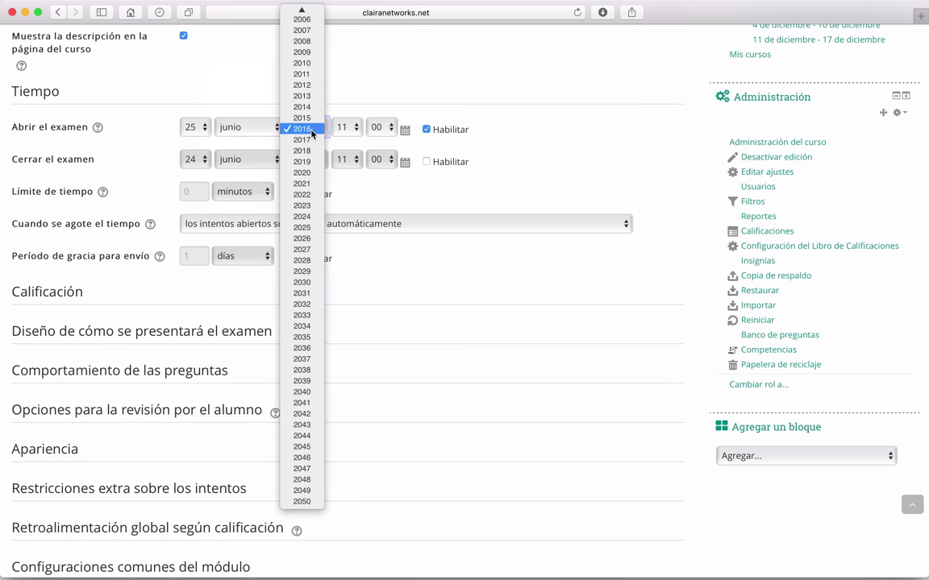
left_click(323, 125)
left_click(357, 133)
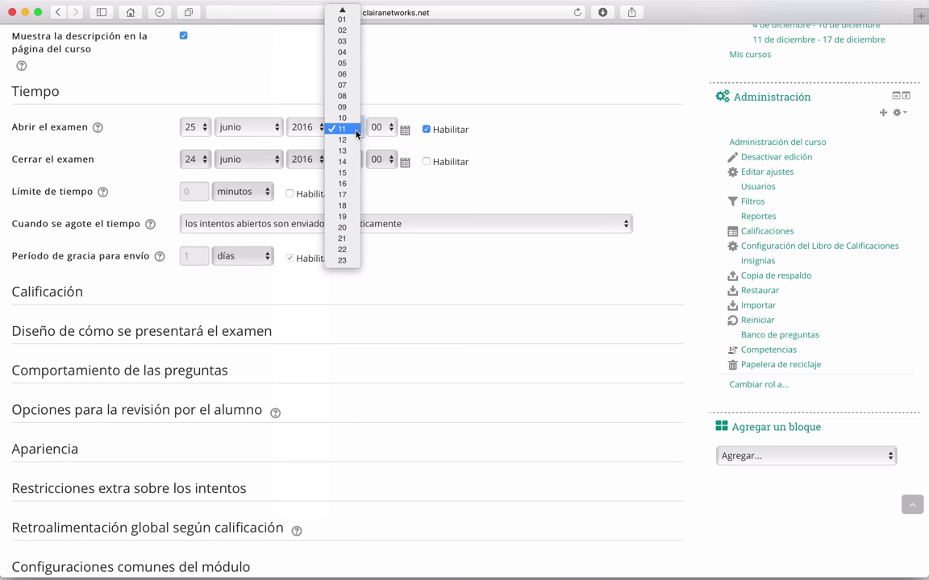
left_click(393, 130)
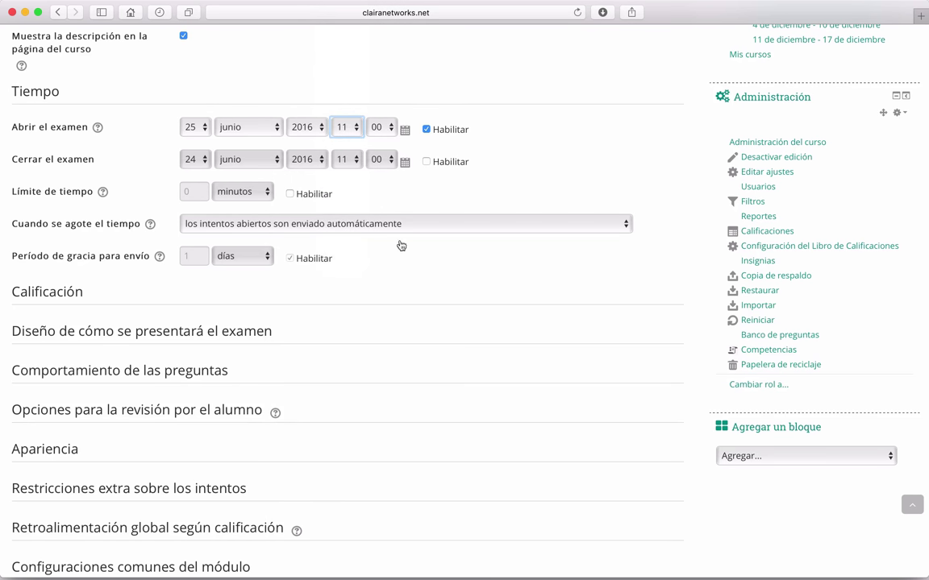
- Enable the exam's closing date and set its day to 26
left_click(427, 163)
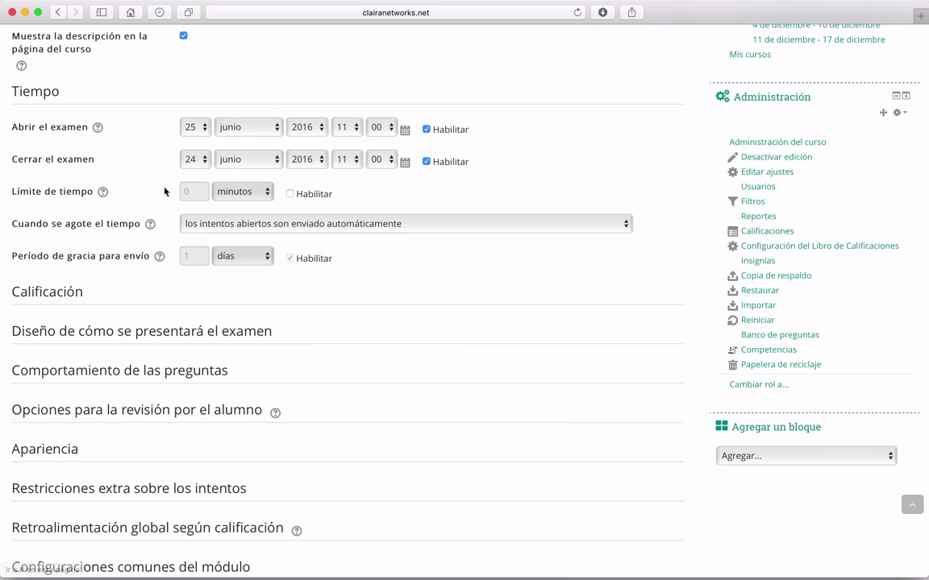
left_click(200, 161)
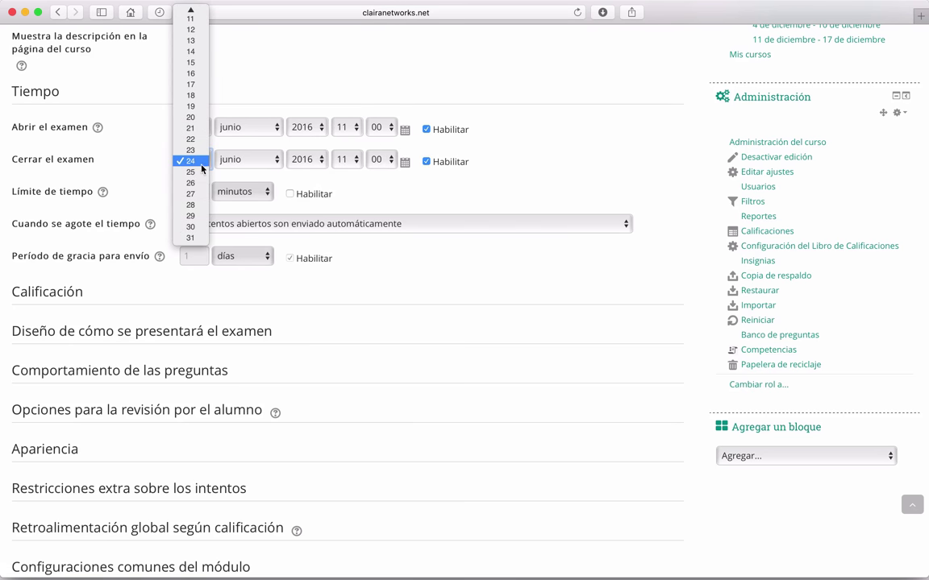
left_click(194, 160)
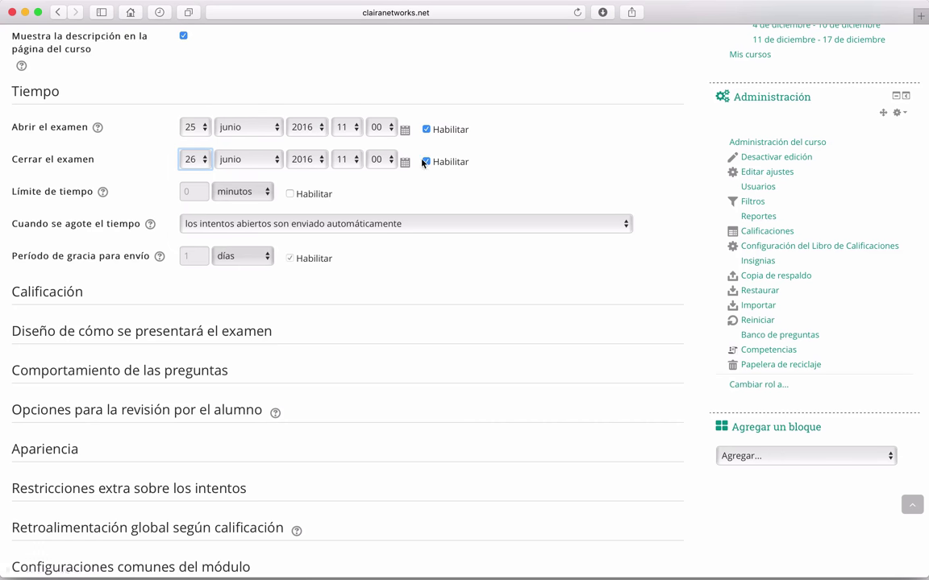
- Enable the exam's time limit and set it to 10 minutes
scroll(428, 164, "down", 2)
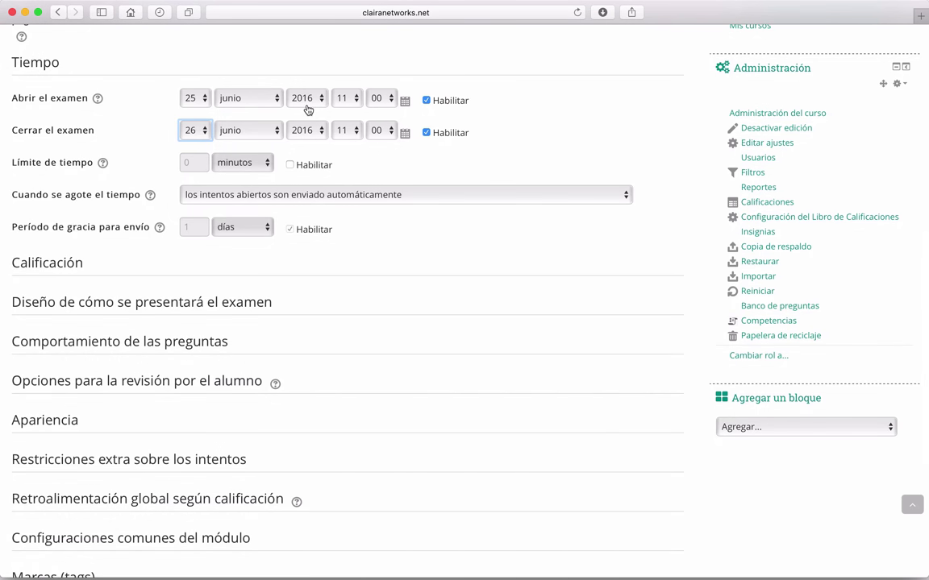
scroll(307, 110, "down", 1)
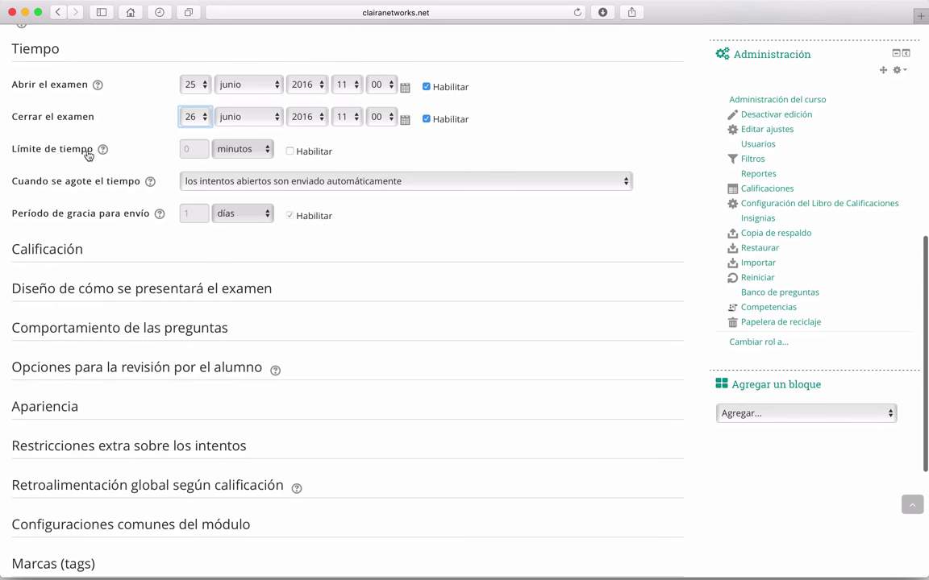
left_click(291, 152)
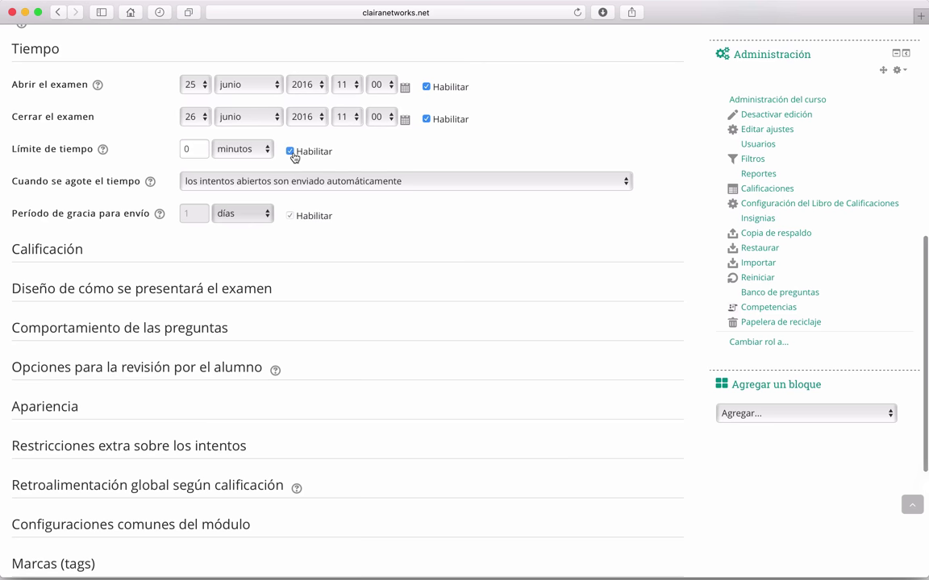
double_click(196, 149)
type("10")
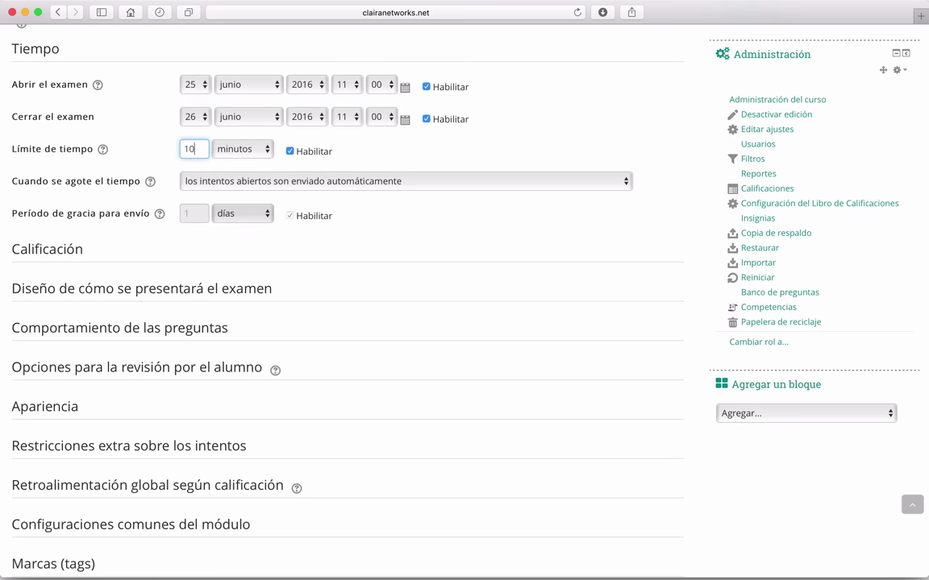
- Try hours as the unit of the time limit and switch it back to minutes
left_click(242, 149)
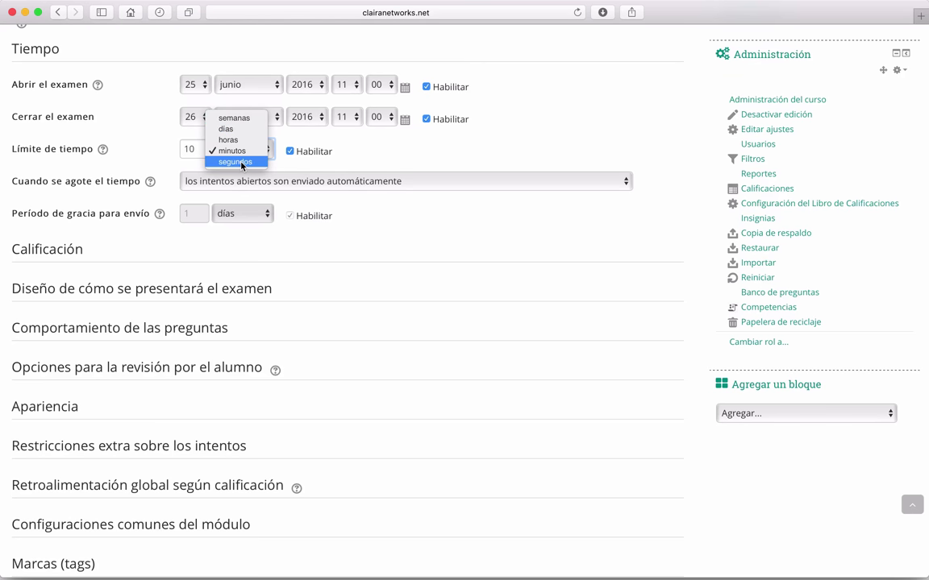
left_click(355, 165)
left_click(262, 153)
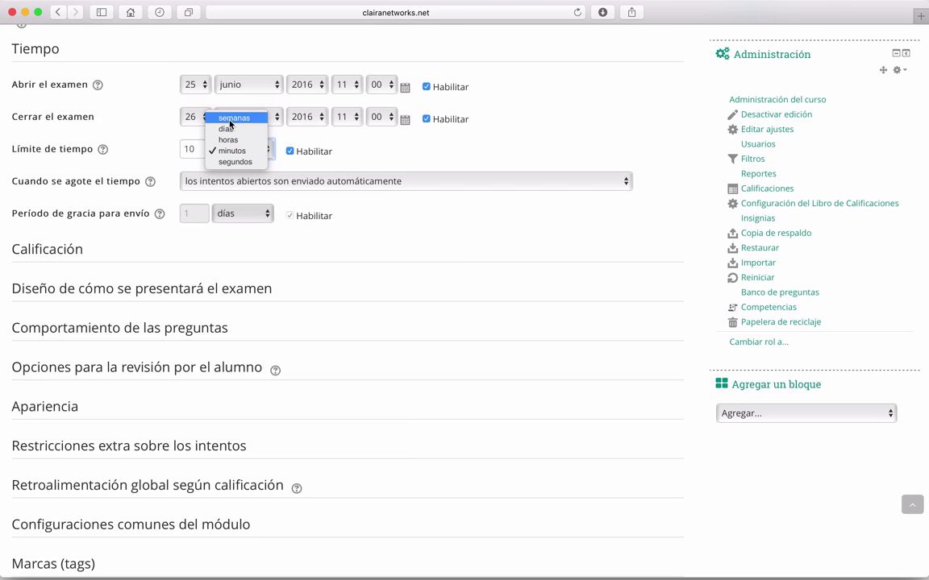
left_click(229, 141)
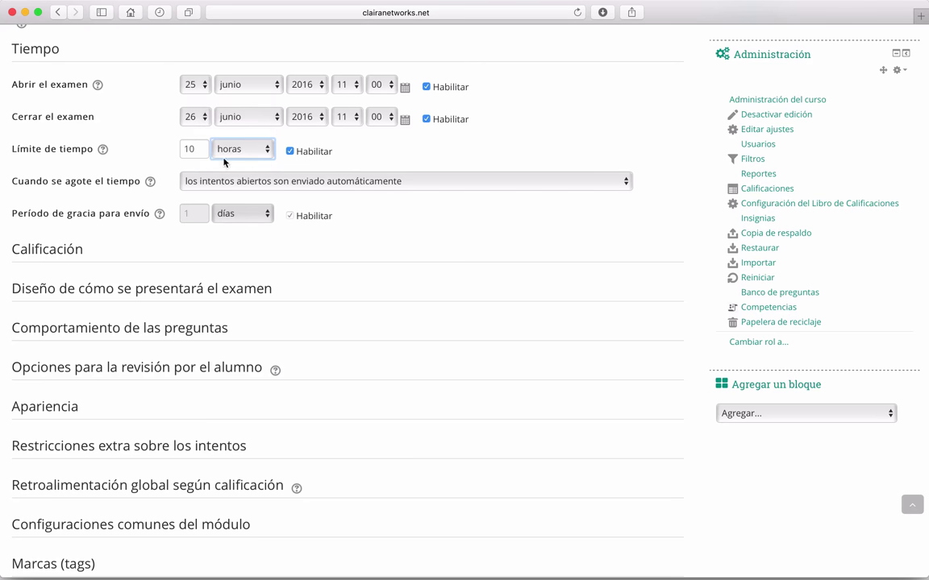
left_click(224, 159)
left_click(257, 158)
scroll(155, 152, "down", 1)
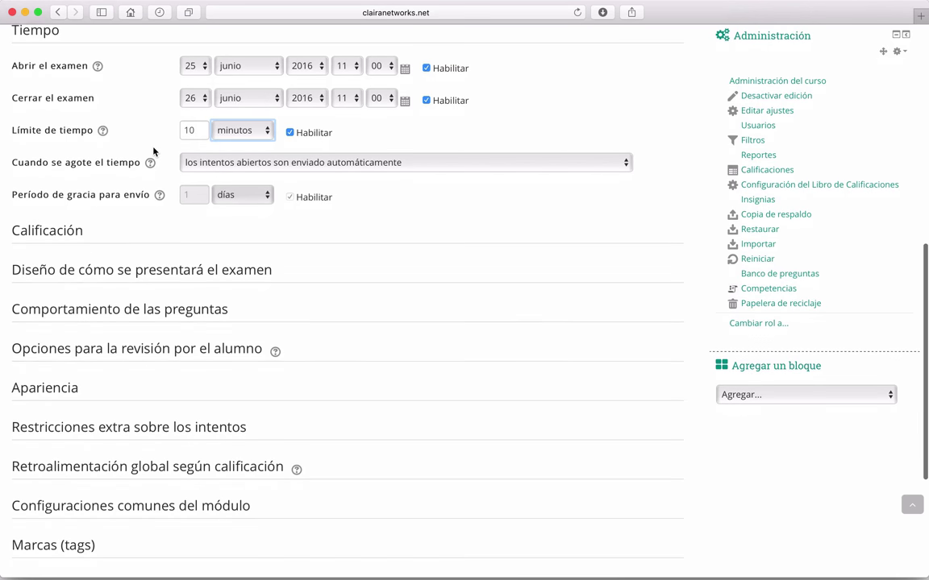
scroll(154, 152, "down", 1)
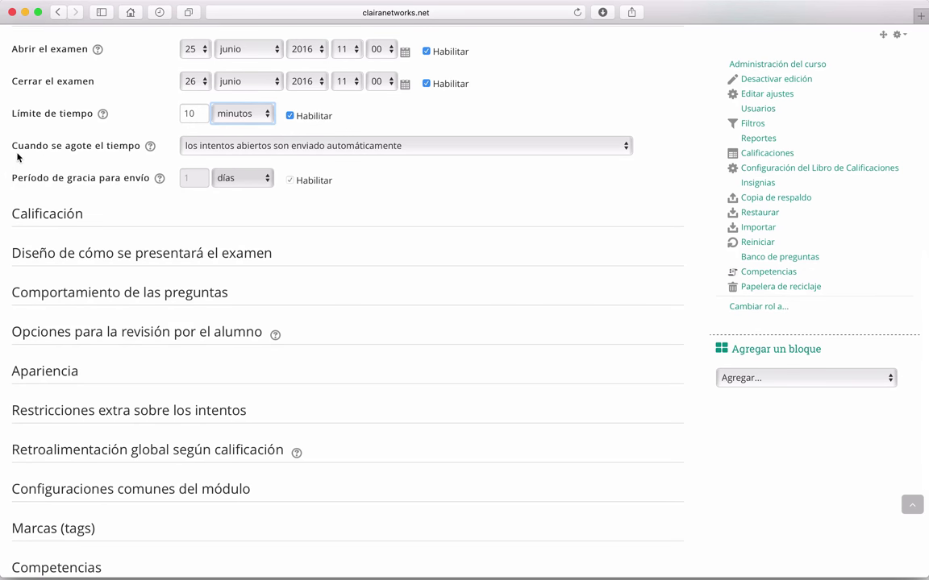
scroll(20, 149, "up", 1)
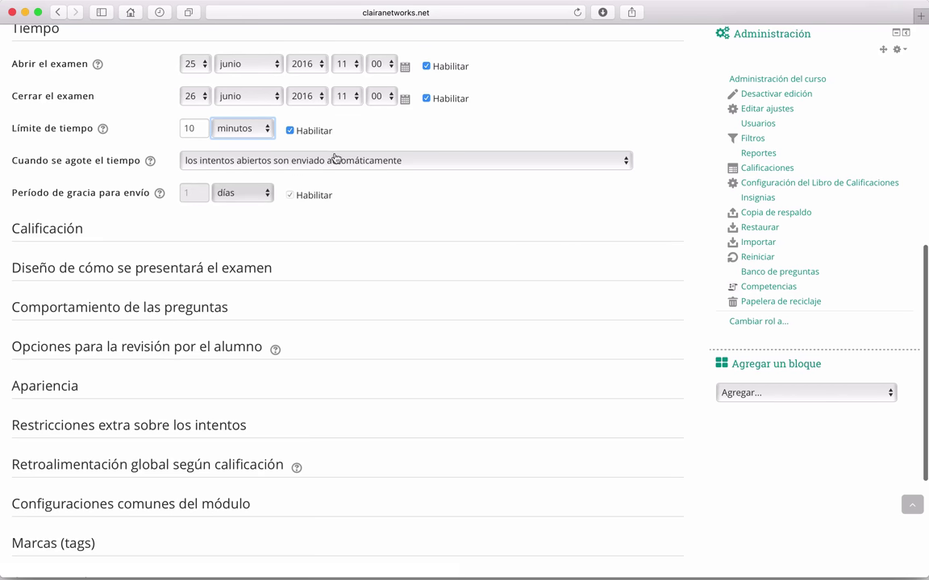
- Set Cuando se agote el tiempo to the grace period for submitting open attempts without answering more questions
left_click(442, 160)
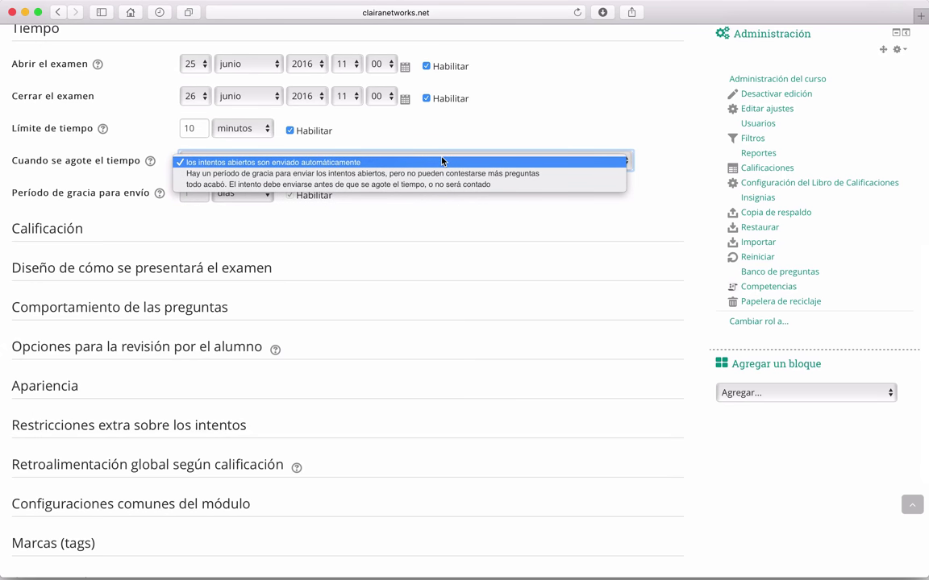
left_click(441, 160)
scroll(462, 405, "up", 1)
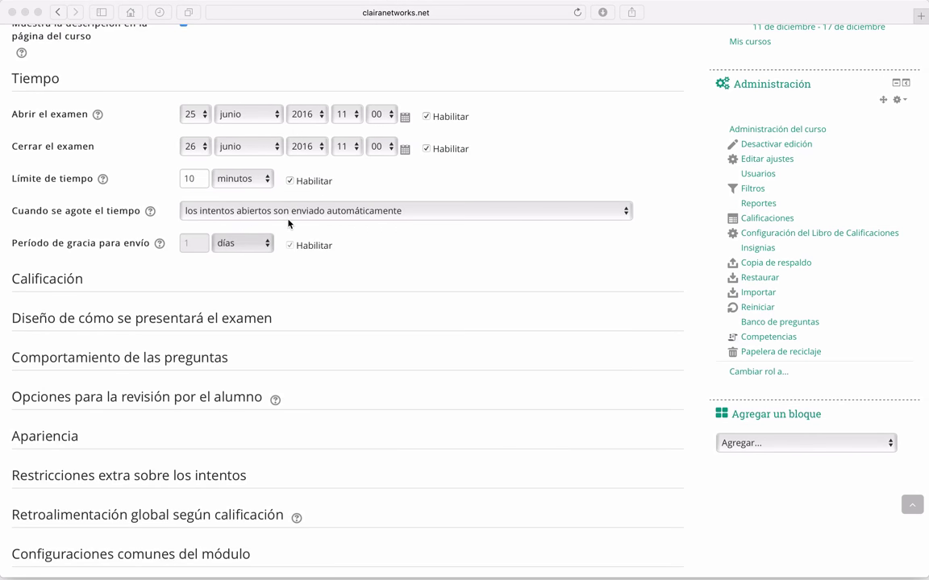
left_click(335, 223)
left_click(338, 219)
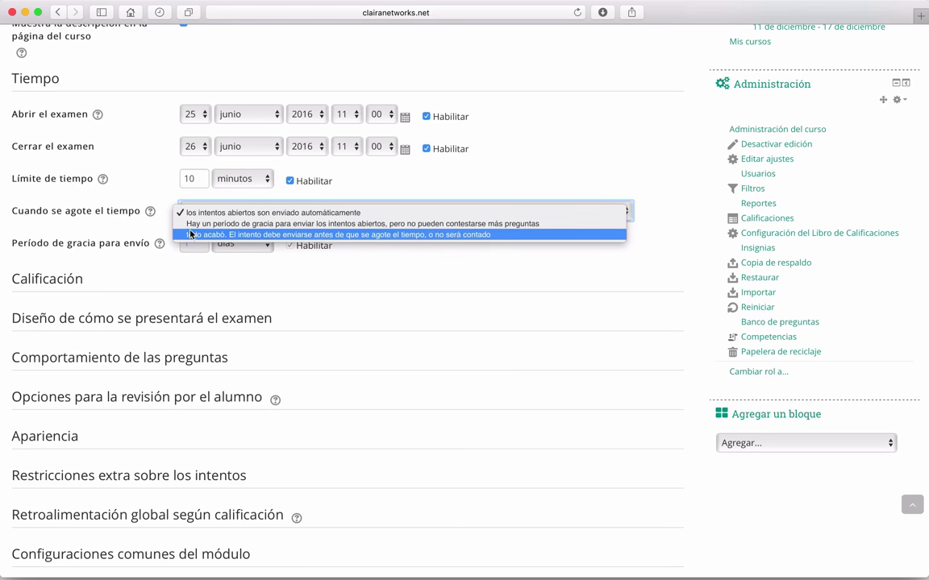
left_click(338, 258)
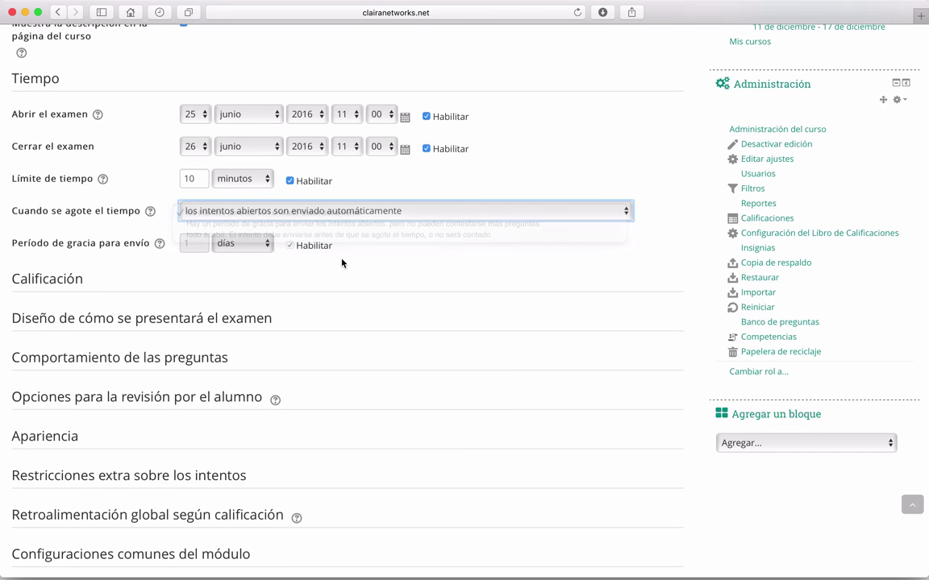
left_click(250, 212)
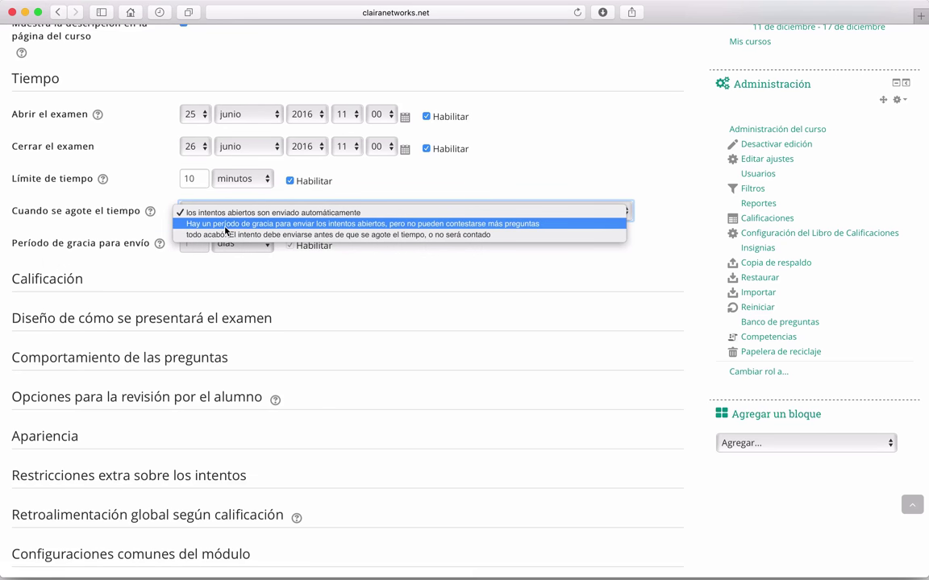
left_click(234, 225)
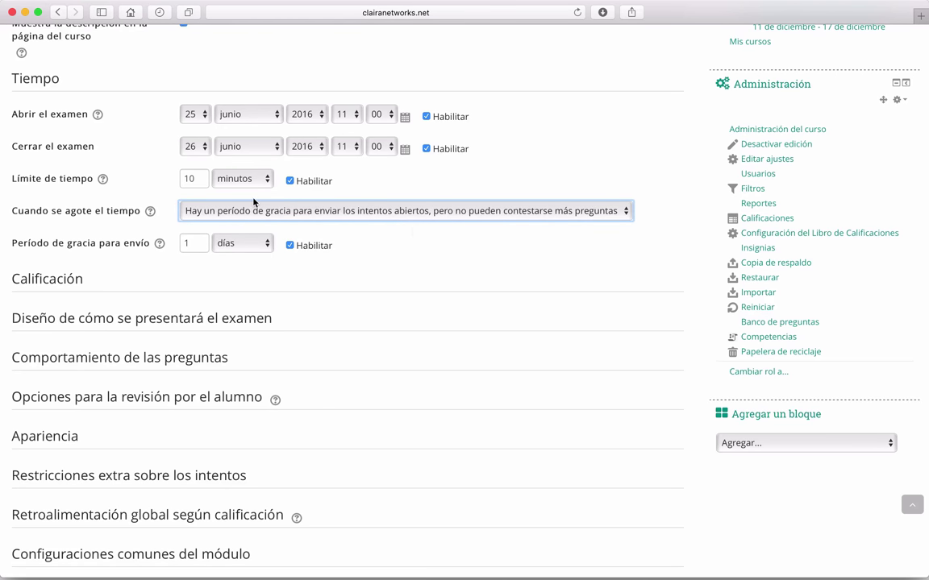
- Set the exam's submission grace period (Período de gracia para envío) to 2 minutes
scroll(79, 243, "down", 1)
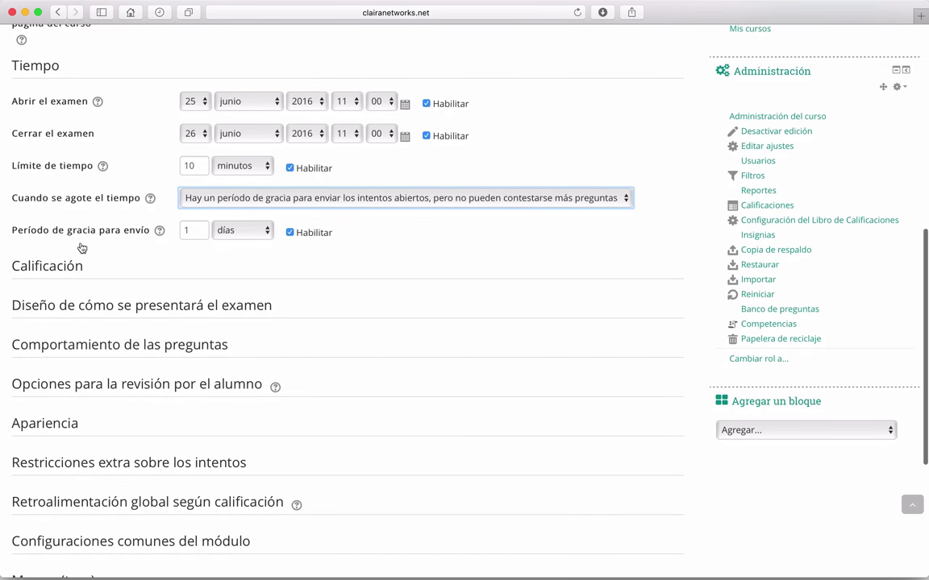
double_click(204, 235)
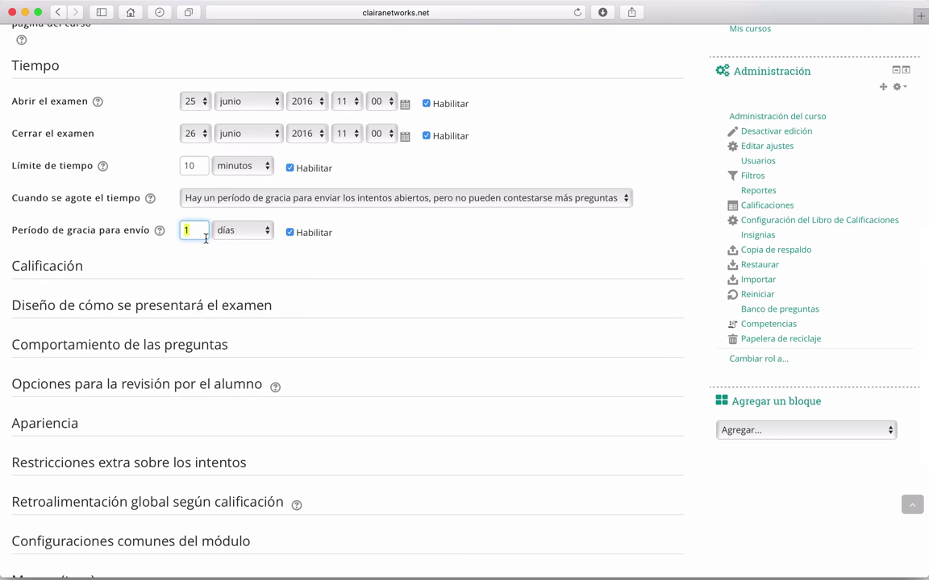
left_click(259, 232)
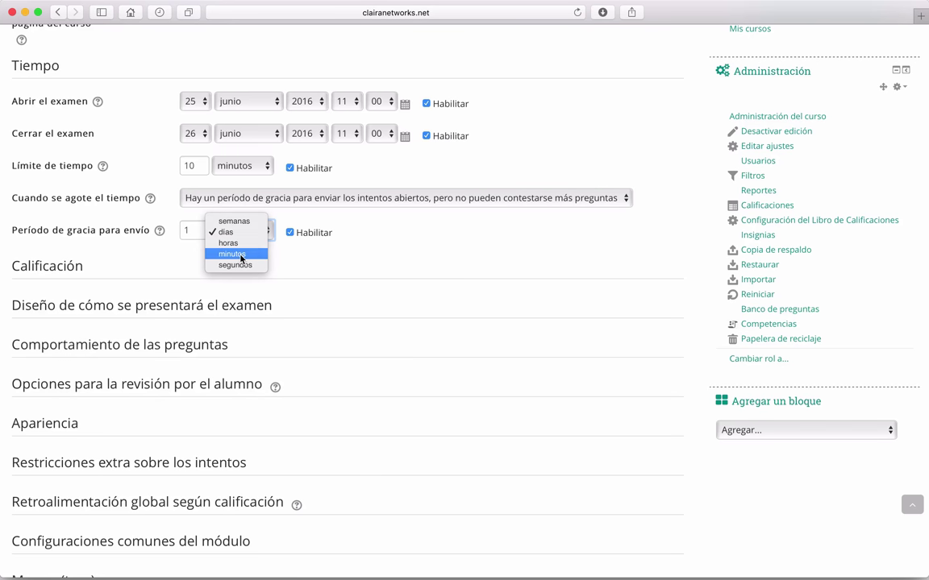
left_click(240, 255)
double_click(204, 231)
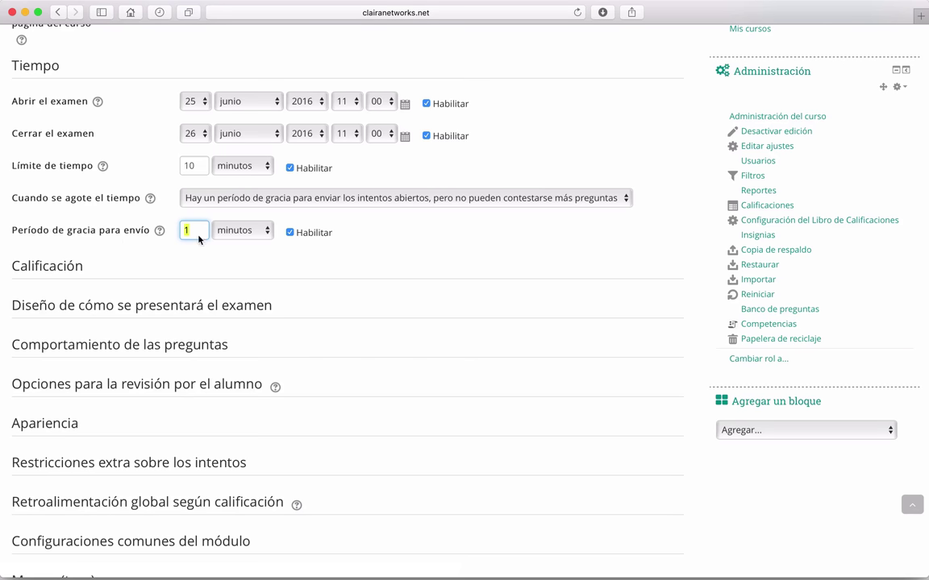
type("2")
left_click(399, 240)
- Expand the Calificación section and set the passing grade (Calificación aprobatoria) to 7
scroll(399, 241, "down", 3)
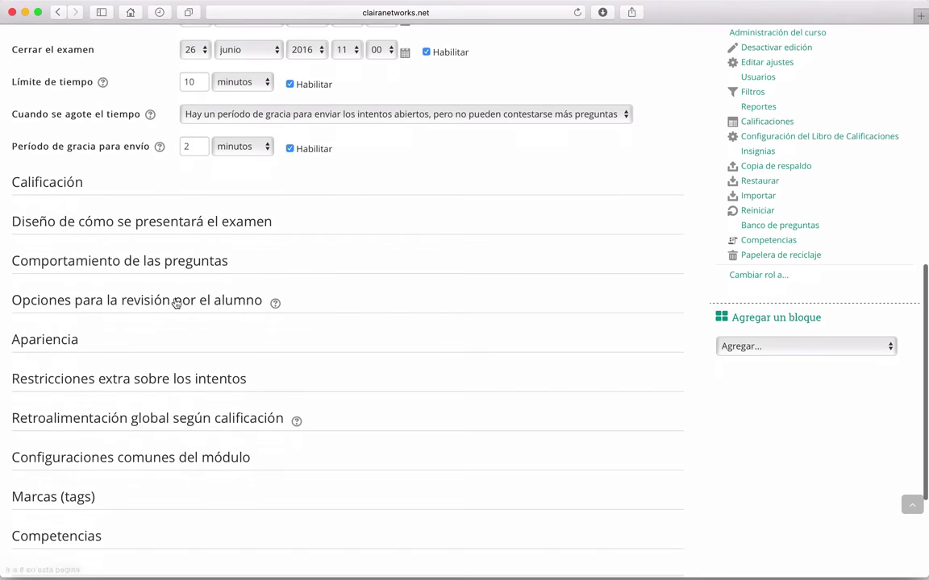
scroll(176, 303, "up", 3)
scroll(175, 303, "down", 2)
left_click(56, 206)
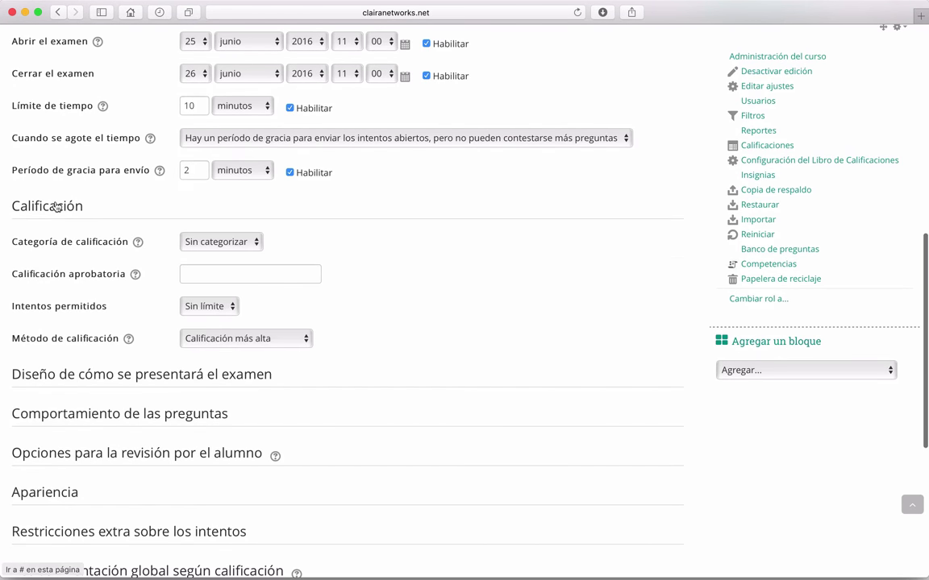
scroll(436, 328, "down", 2)
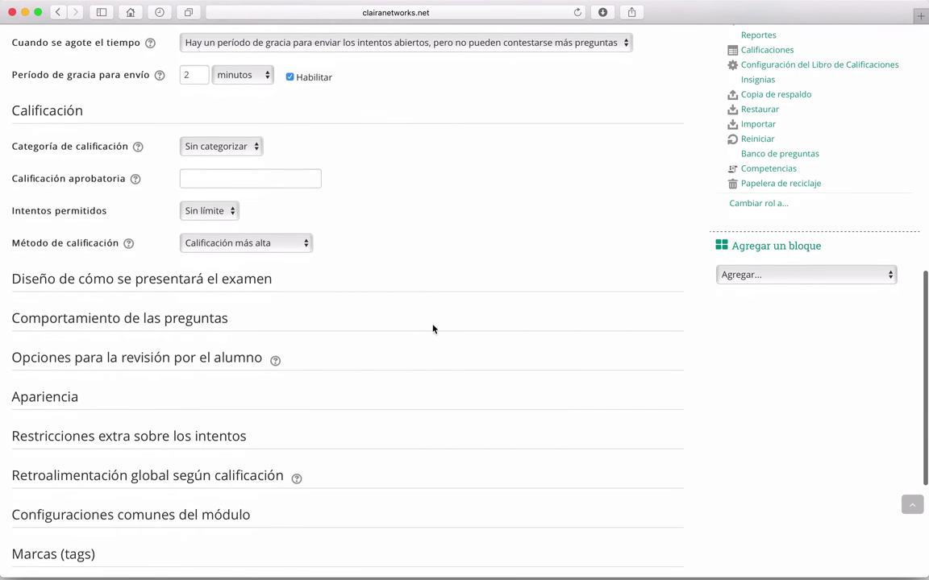
left_click(258, 148)
left_click(290, 149)
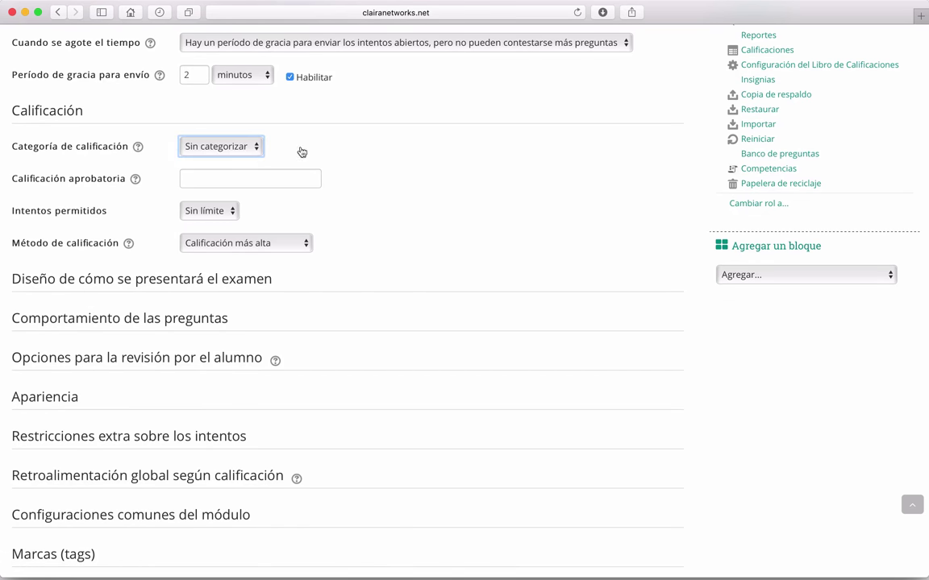
scroll(15, 172, "down", 1)
left_click(207, 158)
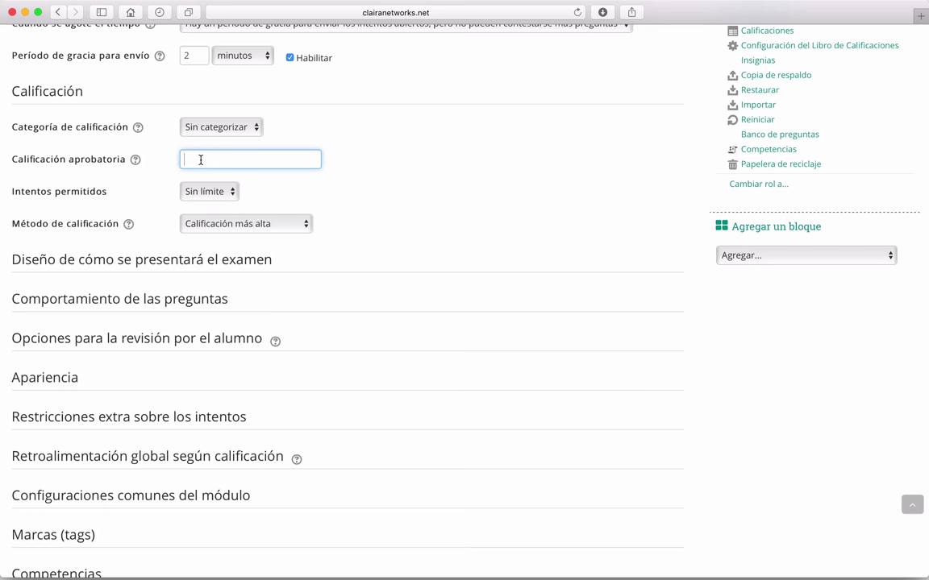
type("7")
left_click(490, 216)
- Limit the permitted attempts to 2 and set the grading method to Promedio de calificaciones
scroll(403, 162, "down", 2)
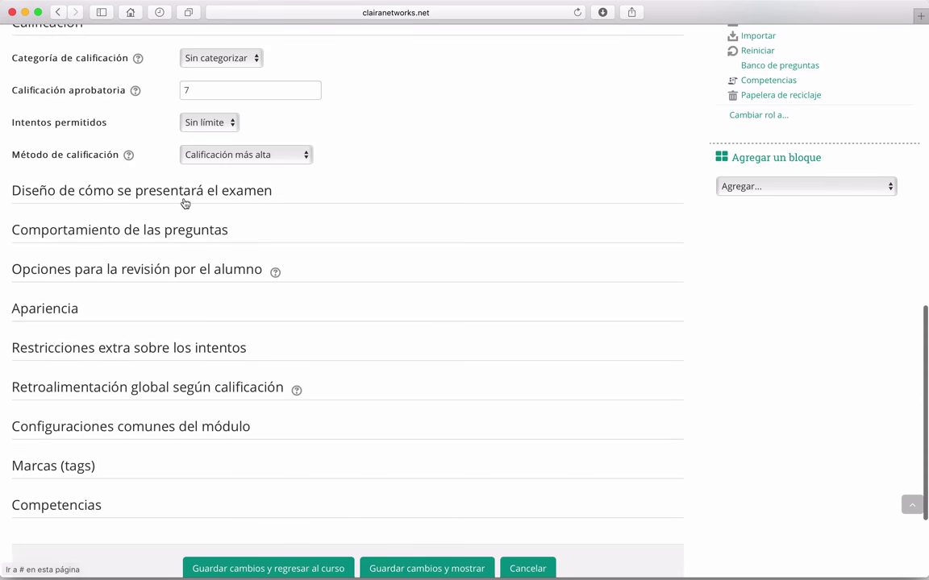
scroll(185, 203, "up", 1)
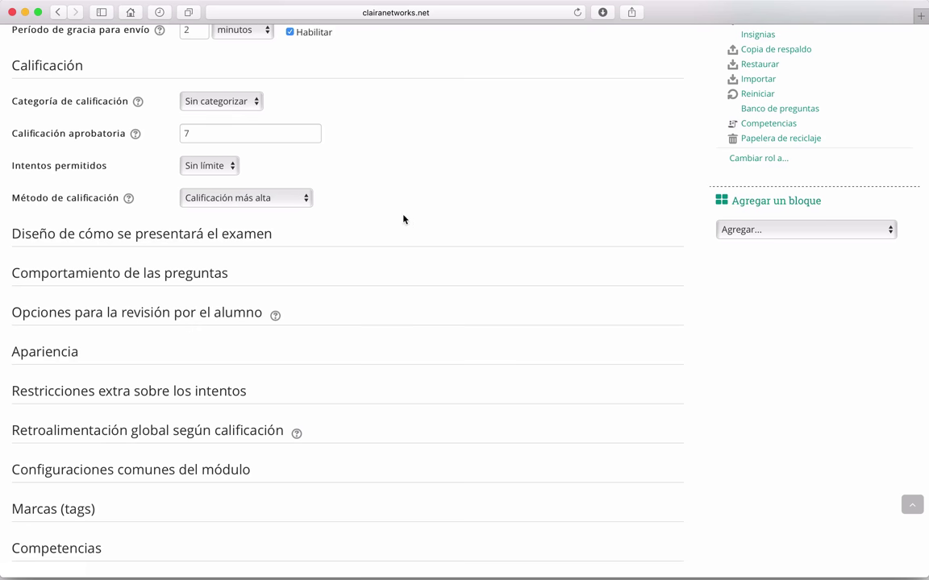
left_click(235, 170)
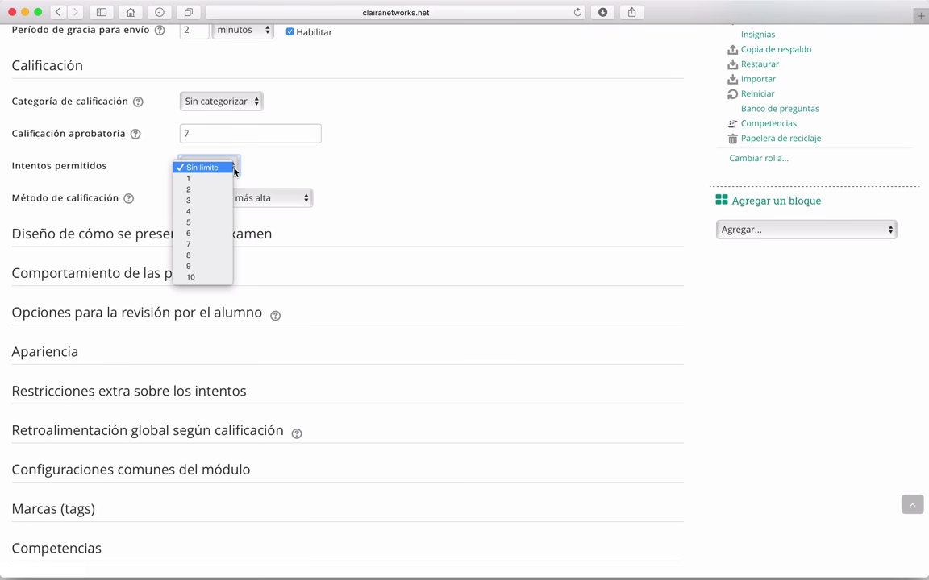
left_click(195, 191)
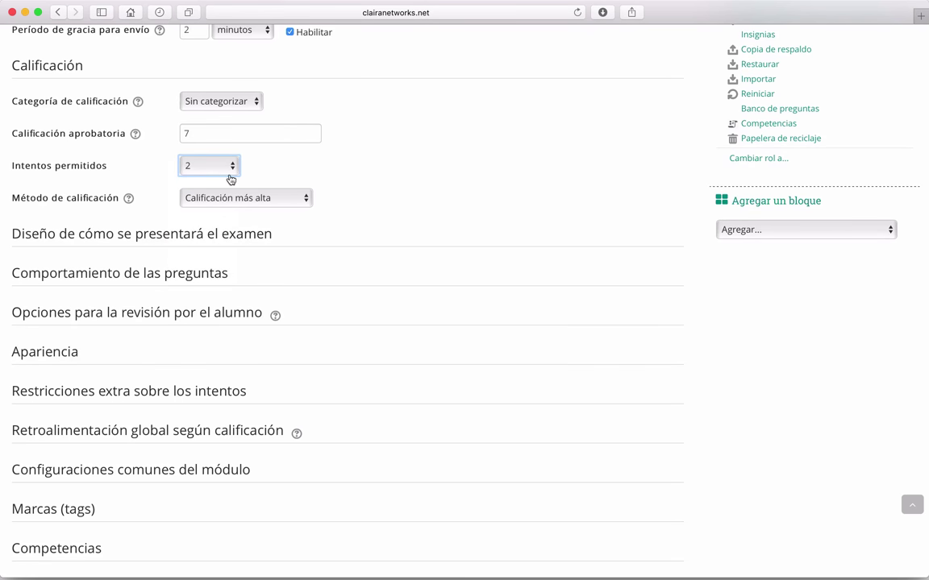
scroll(363, 197, "down", 1)
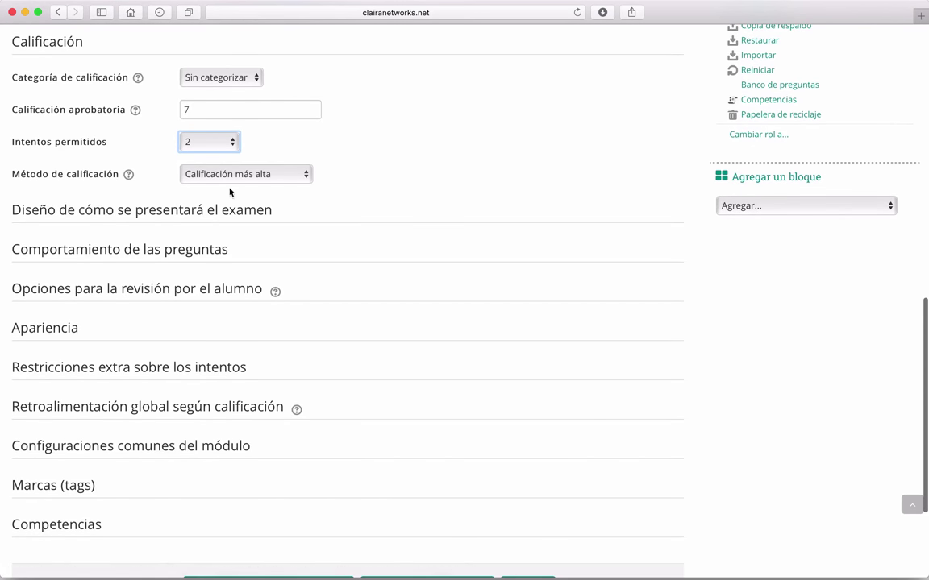
left_click(282, 175)
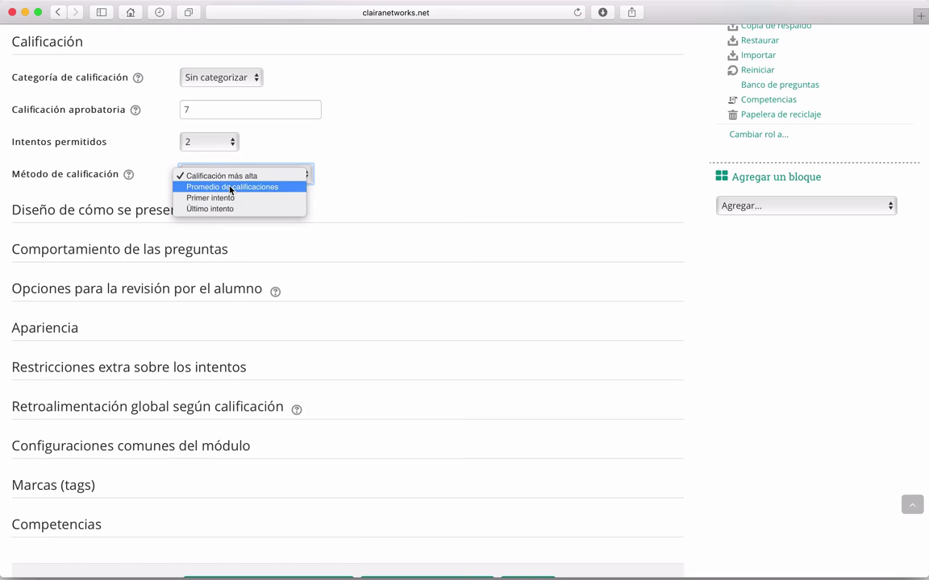
left_click(228, 187)
- Expand the exam layout section with its additional options and set the navigation method to Secuencial
scroll(432, 208, "down", 1)
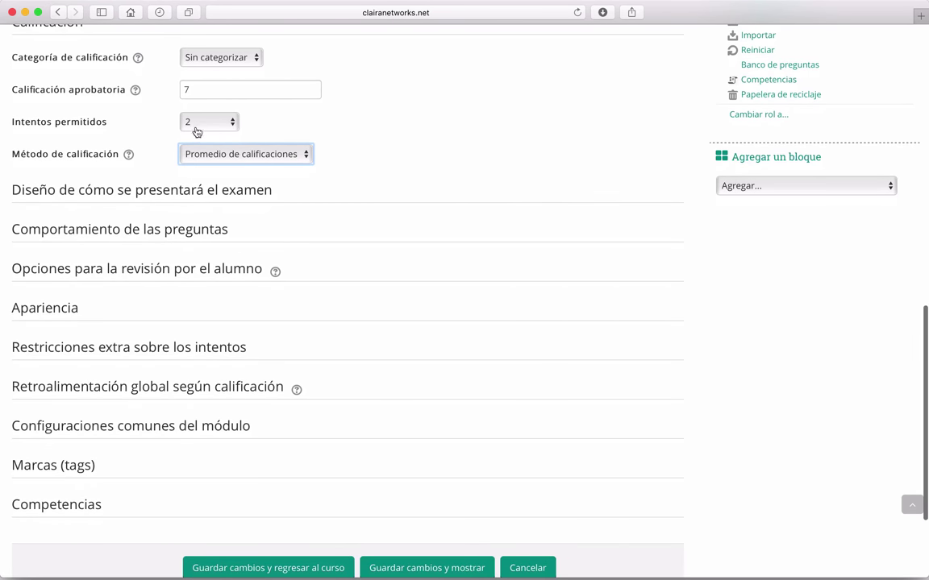
scroll(146, 131, "down", 1)
scroll(147, 130, "down", 1)
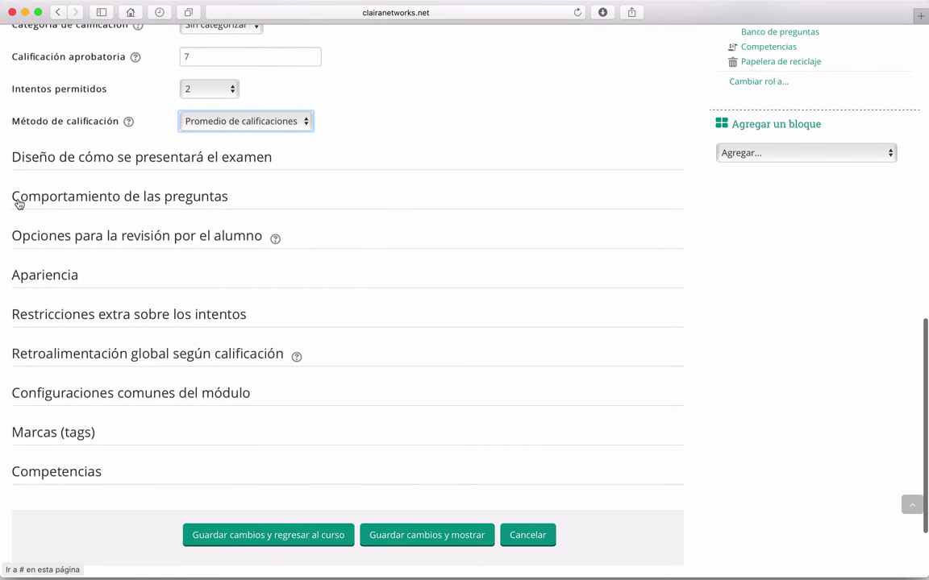
scroll(18, 204, "up", 15)
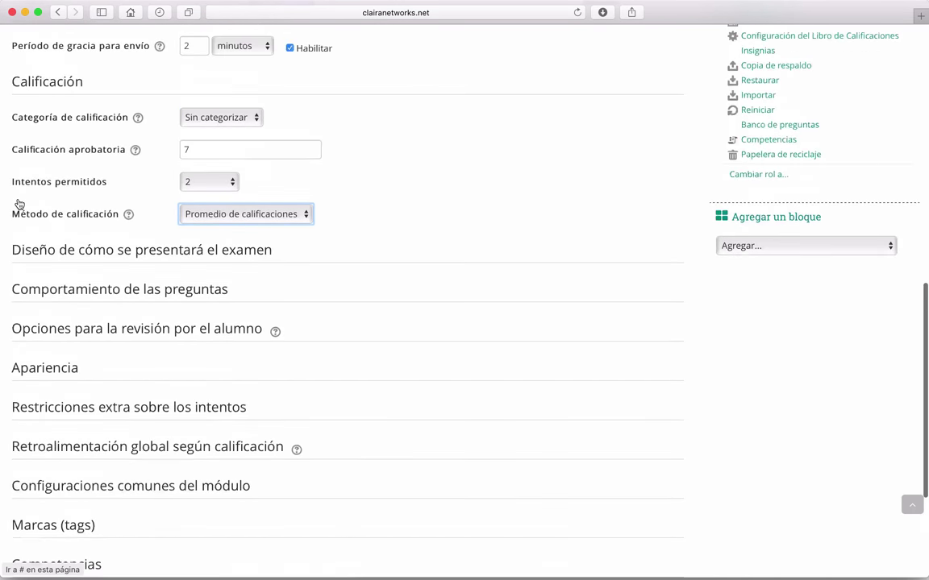
scroll(18, 204, "down", 15)
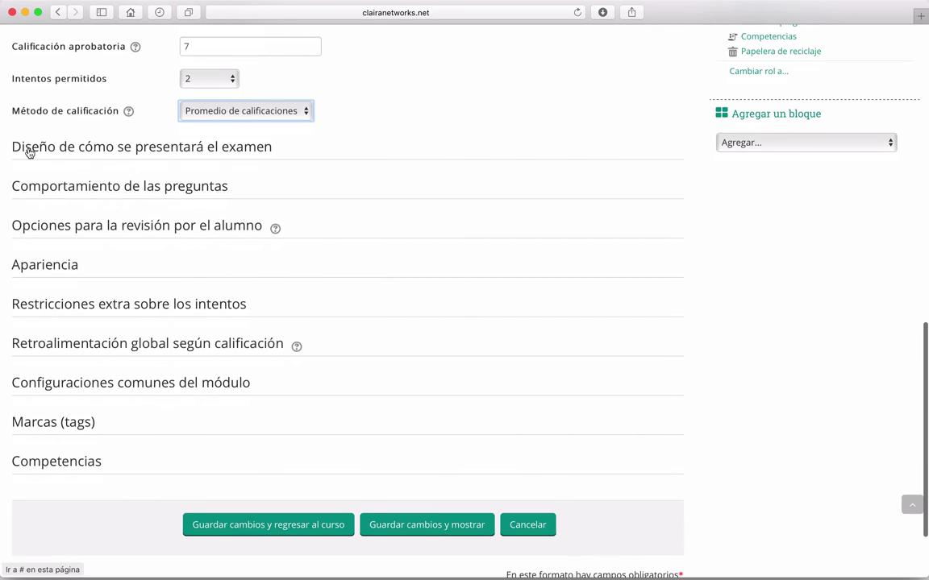
left_click(29, 152)
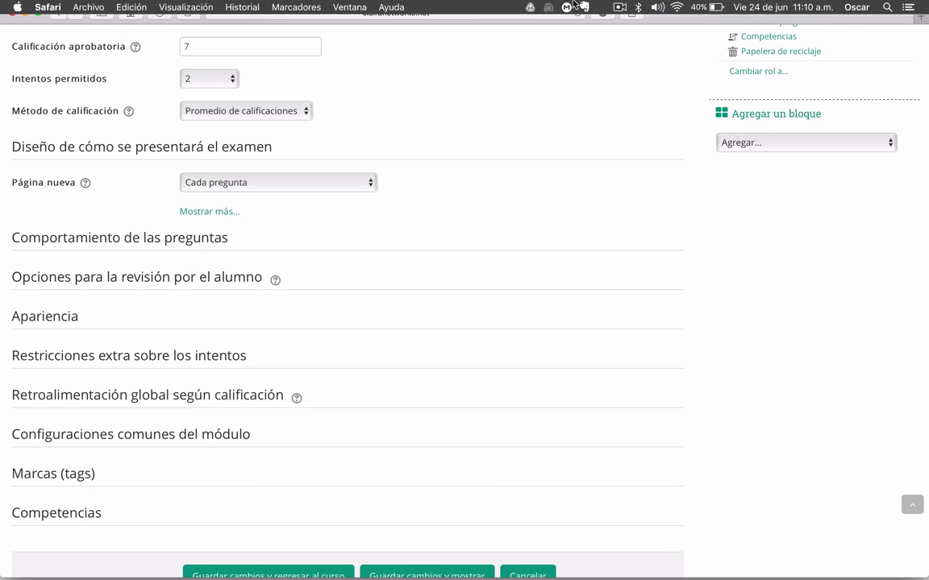
left_click(619, 6)
left_click(307, 237)
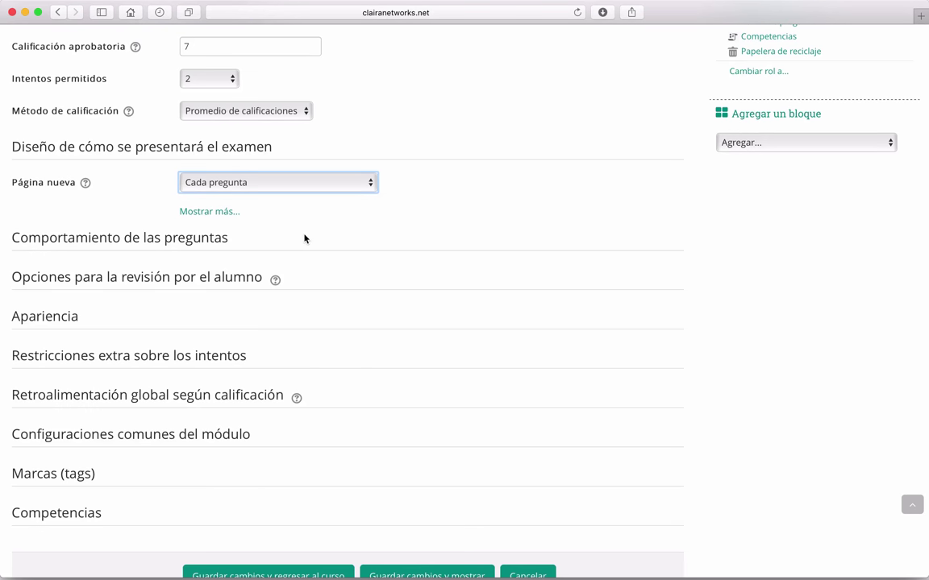
left_click(209, 213)
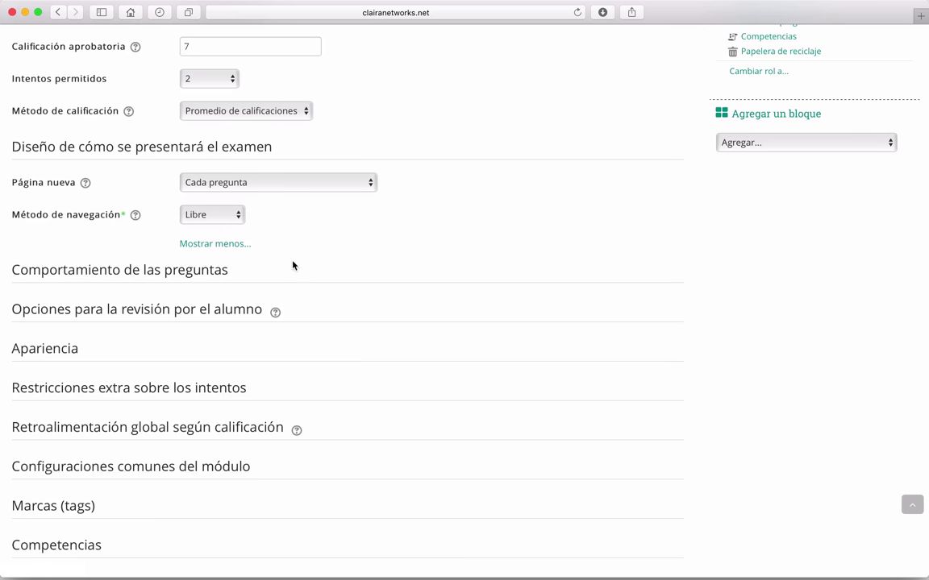
left_click(239, 214)
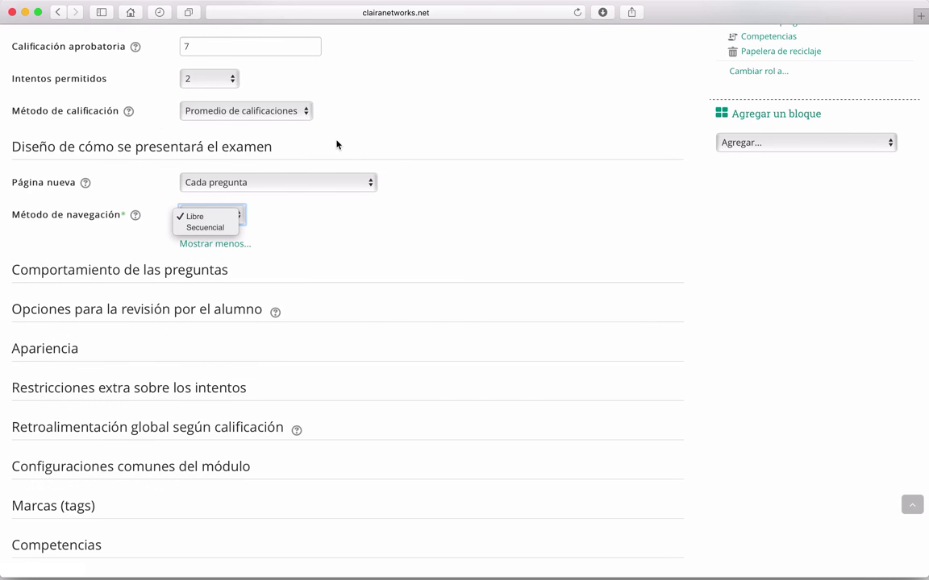
left_click(205, 228)
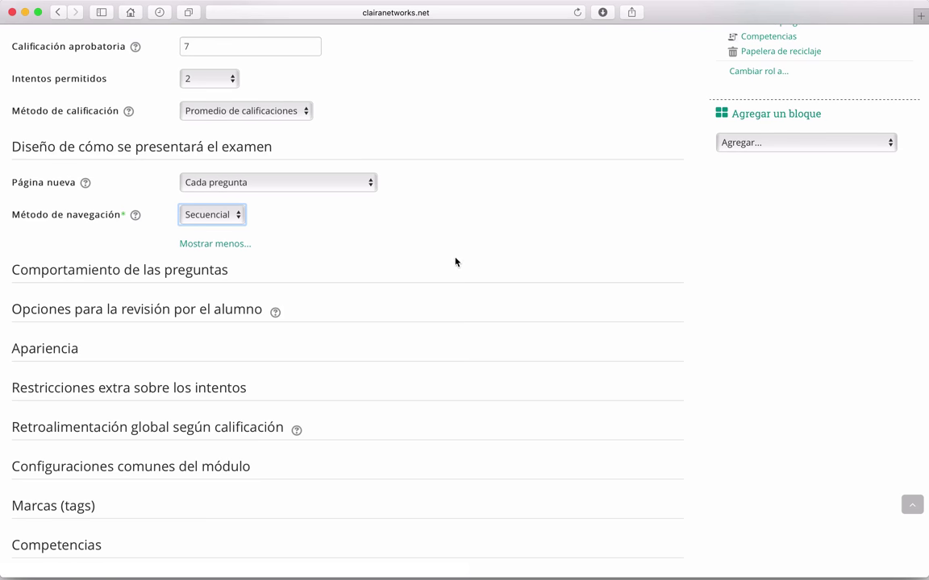
- Expand the Comportamiento de las preguntas section and review its Ordenar al azar las respuestas setting
scroll(418, 243, "down", 1)
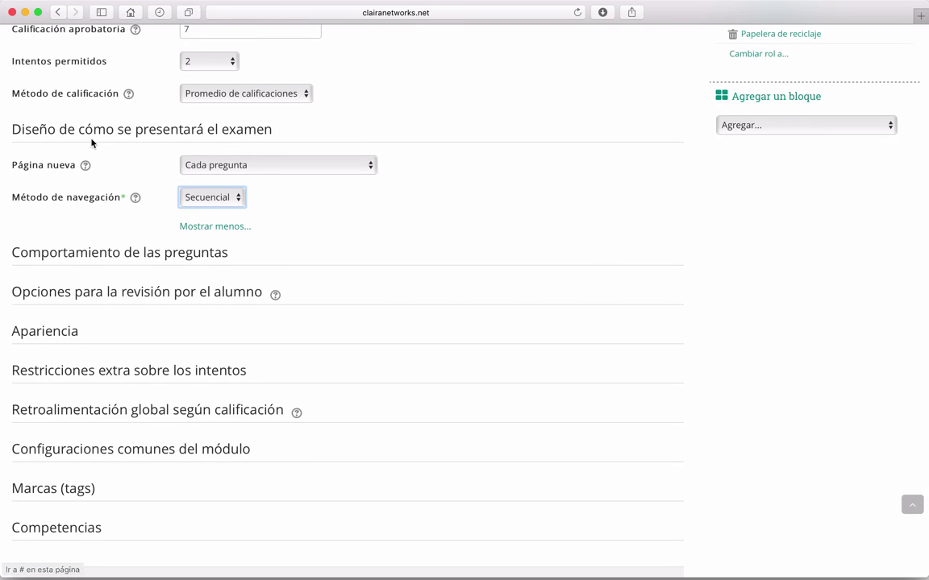
scroll(383, 215, "down", 1)
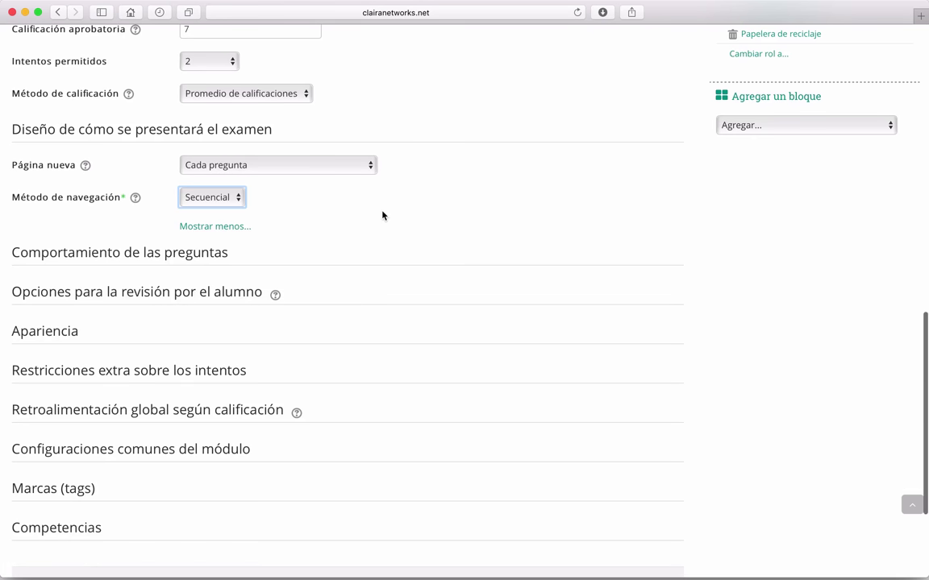
scroll(383, 215, "down", 4)
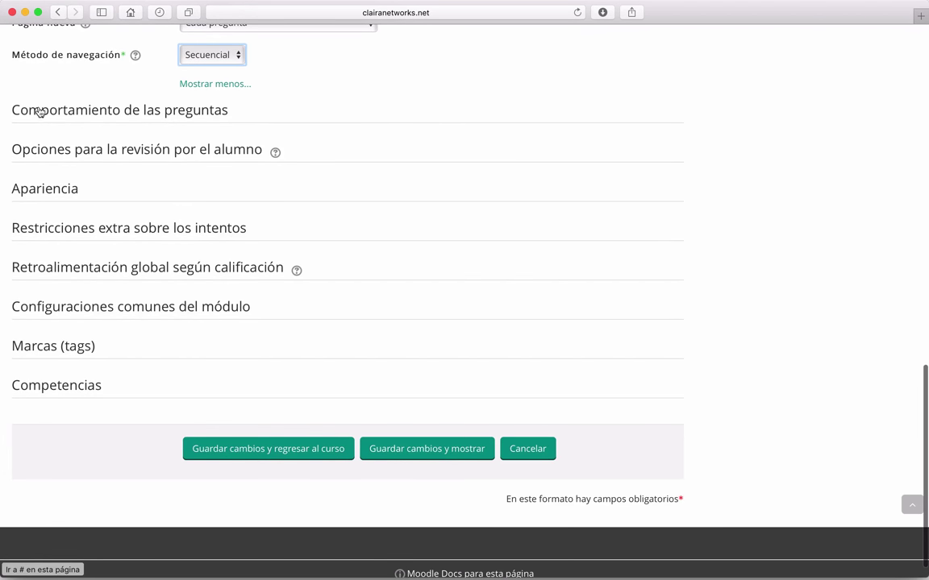
left_click(39, 112)
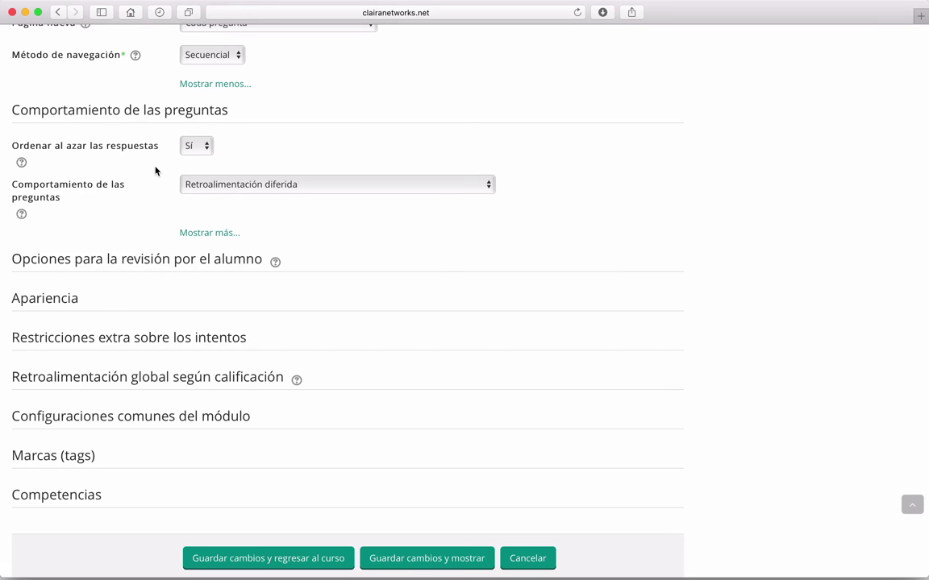
key("Tab")
scroll(68, 192, "down", 1)
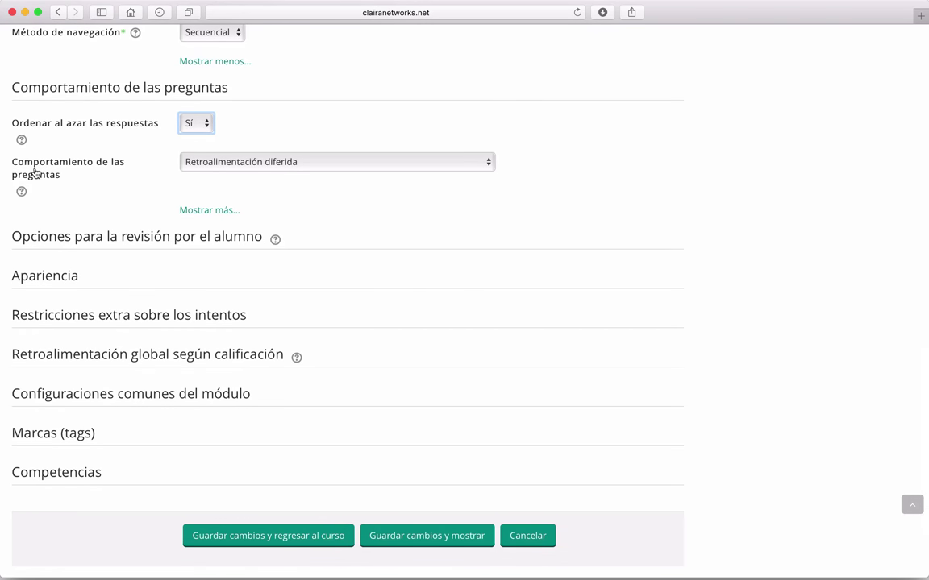
- Review the available feedback modes for the Comportamiento de las preguntas setting
left_click(277, 168)
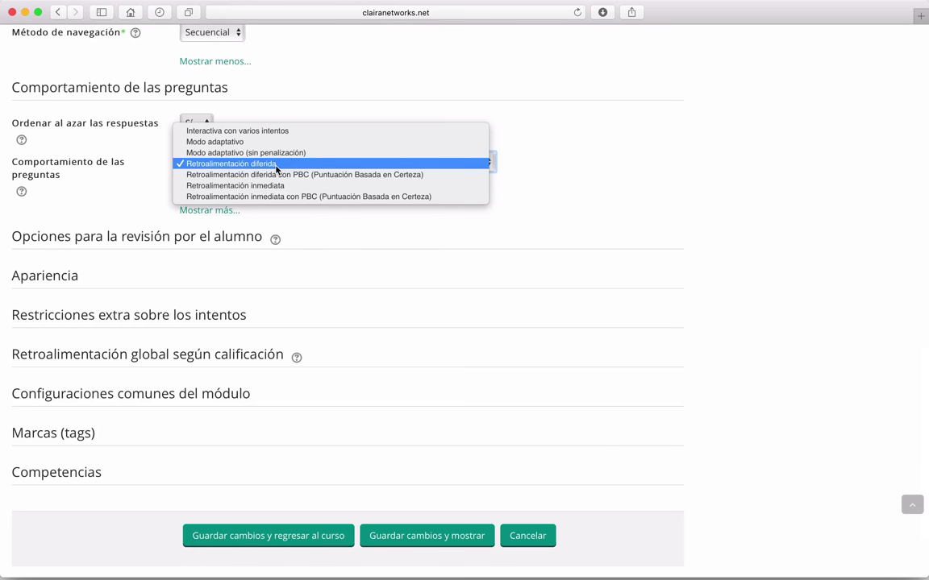
left_click(90, 181)
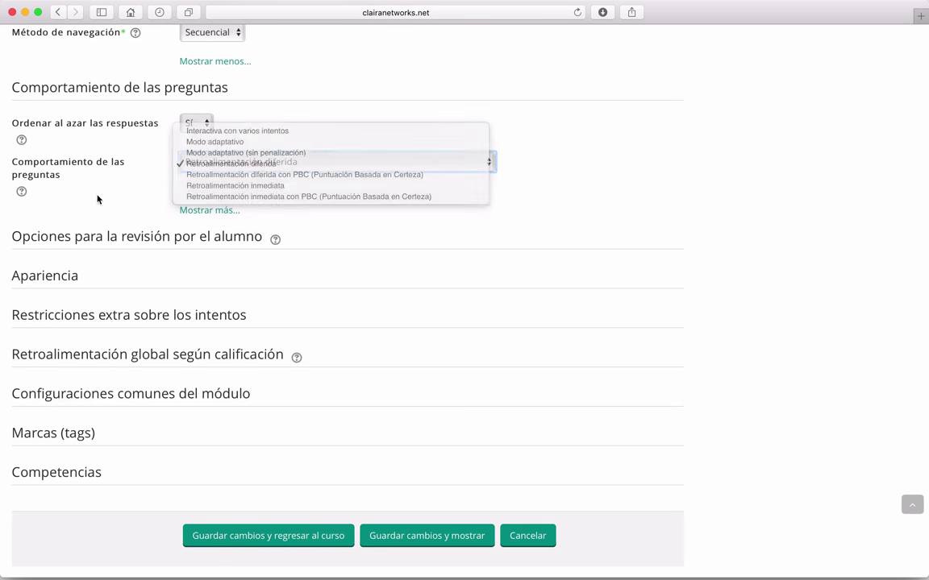
scroll(323, 202, "down", 1)
left_click(491, 134)
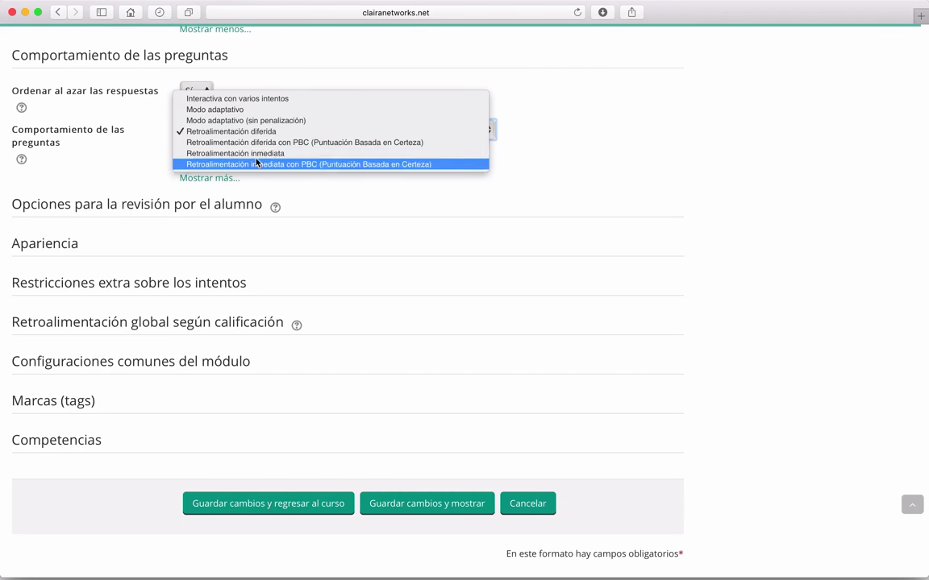
left_click(734, 149)
- Expand Opciones para la revisión por el alumno and check the additional question behaviour settings for redoing and building on attempts
scroll(93, 208, "down", 3)
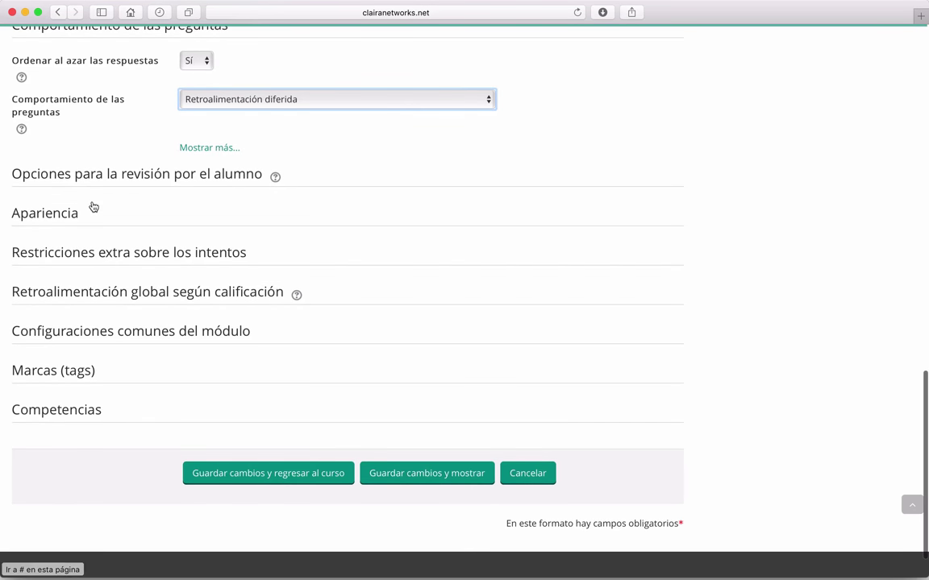
left_click(52, 177)
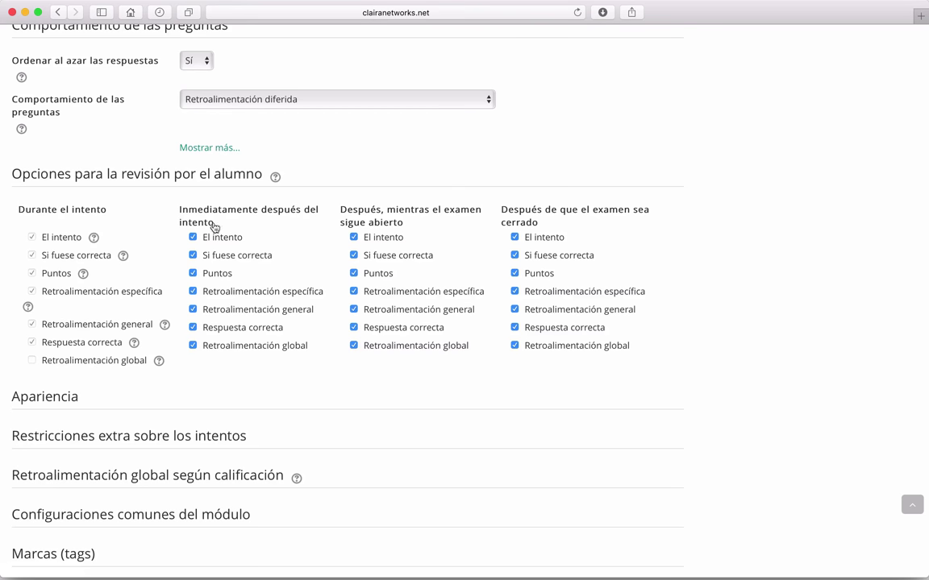
left_click(202, 149)
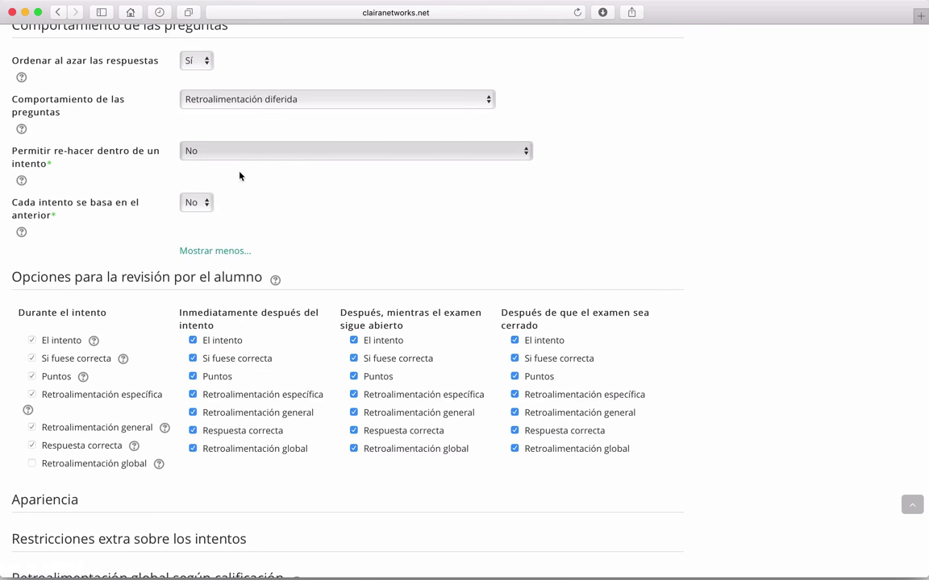
left_click(202, 254)
- Expand the Apariencia section and set Mostrar la imagen del usuario to Imagen grande
scroll(642, 297, "down", 5)
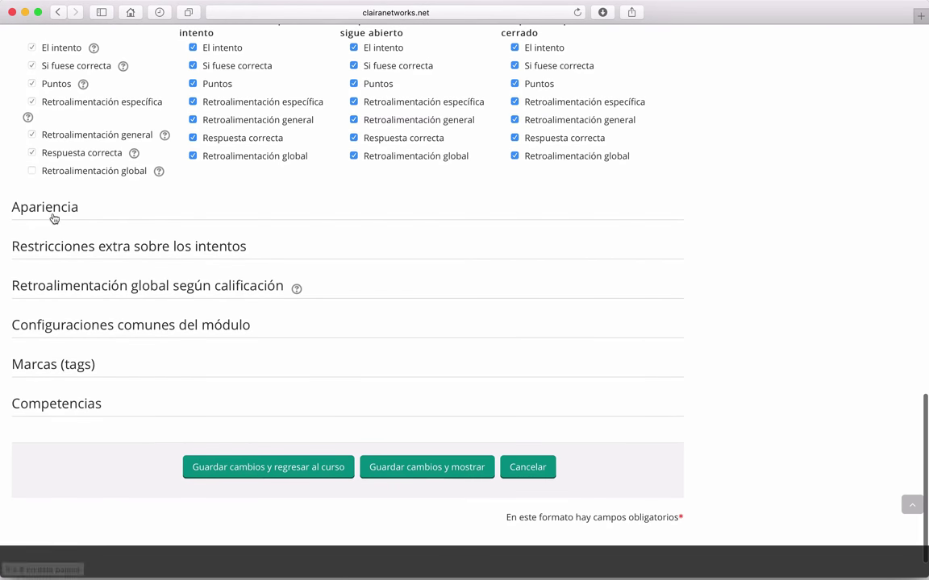
left_click(50, 215)
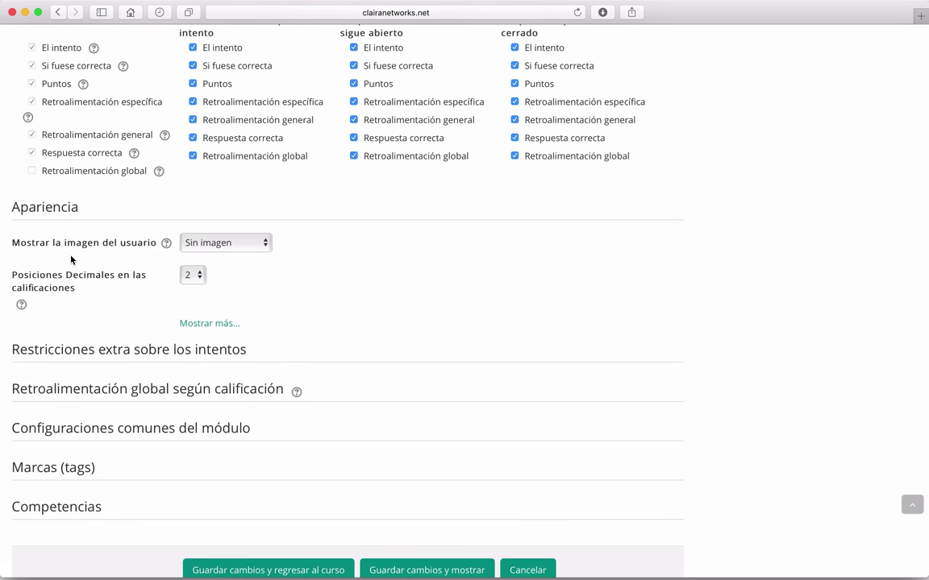
left_click(239, 247)
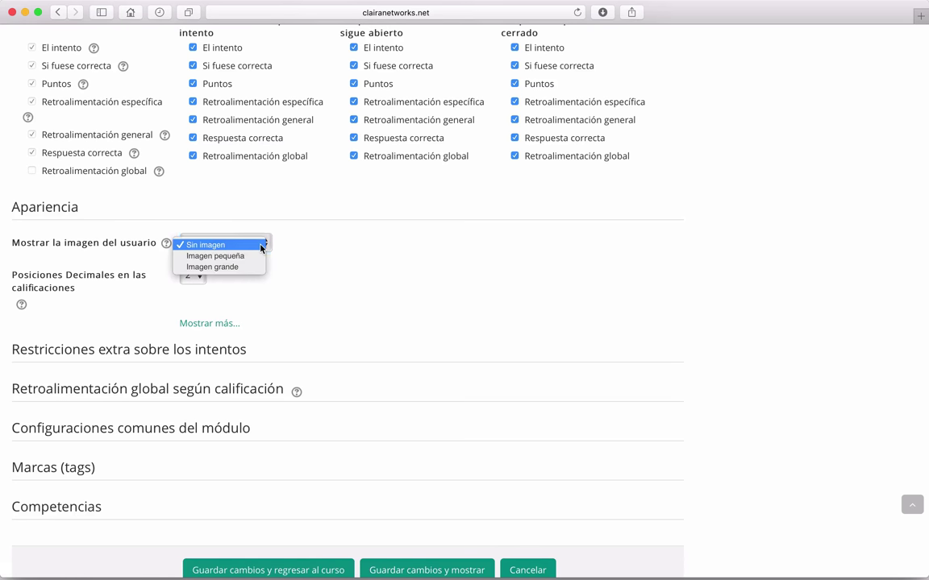
left_click(208, 267)
scroll(87, 256, "down", 1)
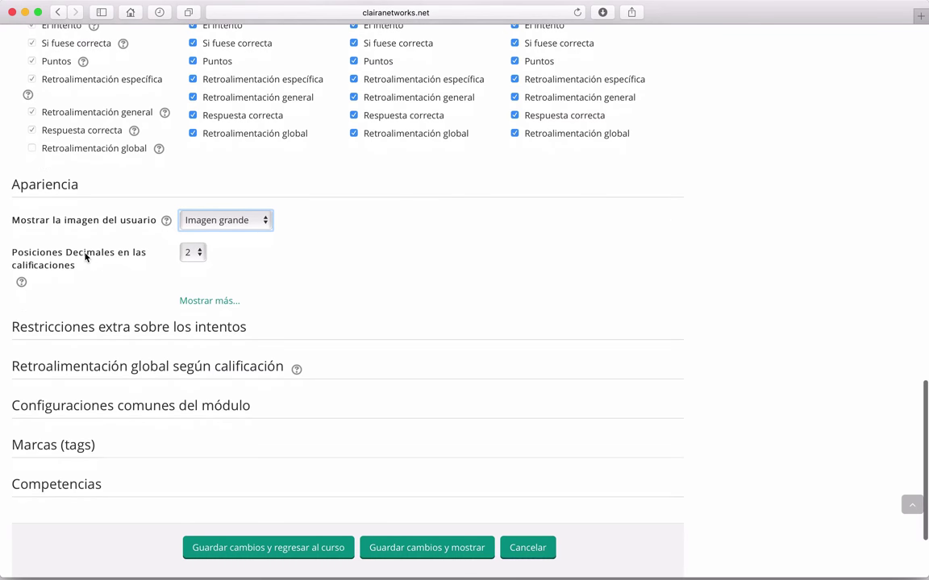
scroll(64, 262, "down", 3)
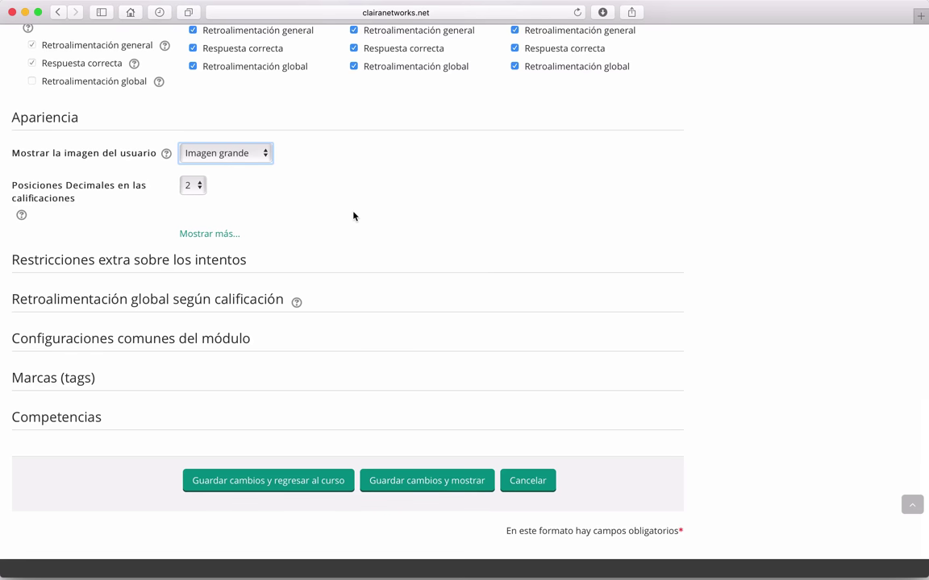
- Expand Restricciones extra sobre los intentos with its additional options and consult the help for Se requiere dirección de red
scroll(353, 216, "down", 2)
left_click(37, 211)
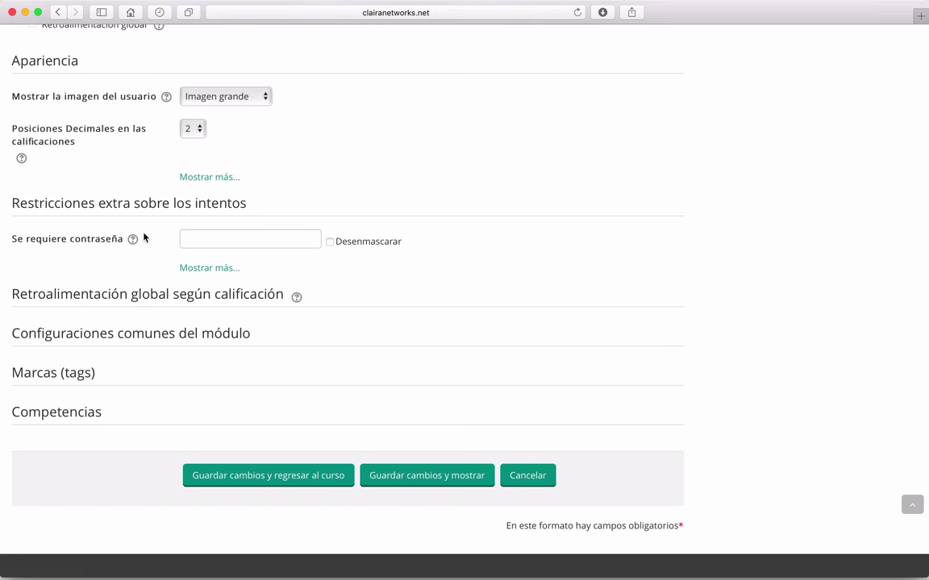
left_click(228, 242)
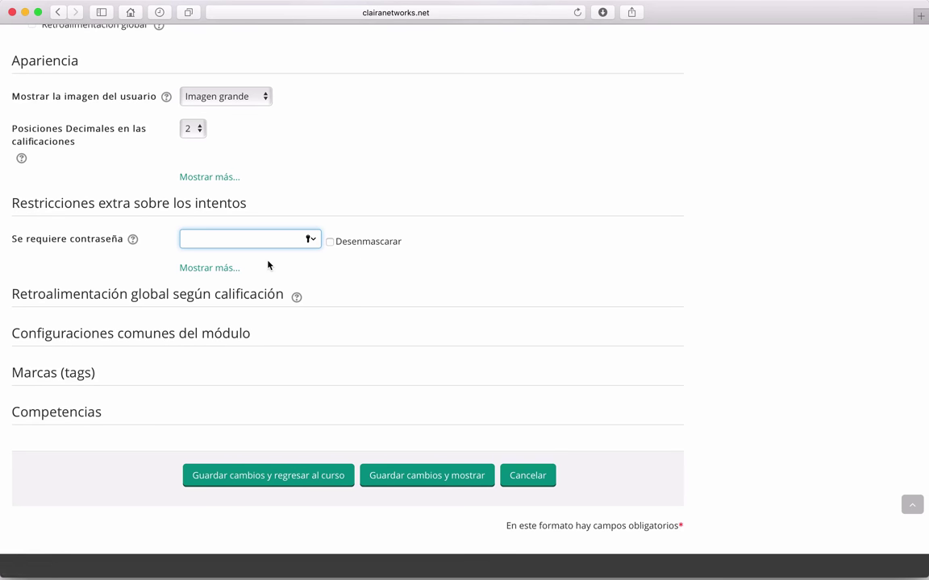
left_click(208, 269)
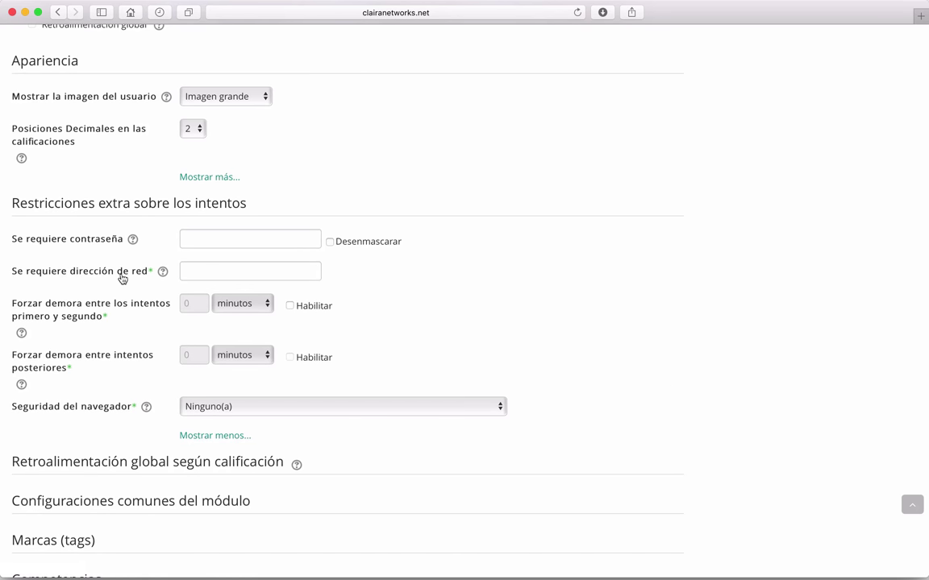
left_click(163, 274)
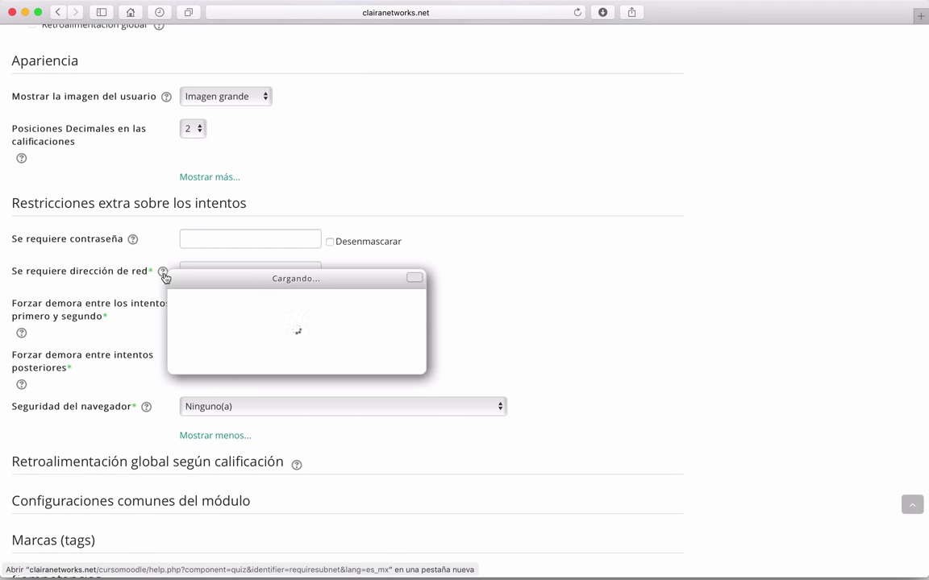
left_click(417, 279)
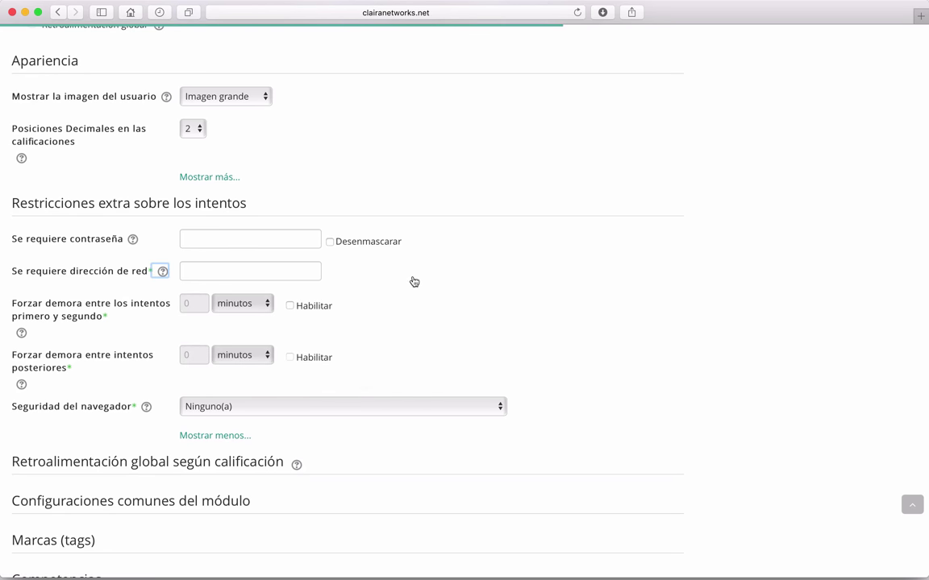
- Set Seguridad del navegador to "Ventana emergente a pantalla completa con algo de seguridad JavaScript"
scroll(595, 371, "down", 3)
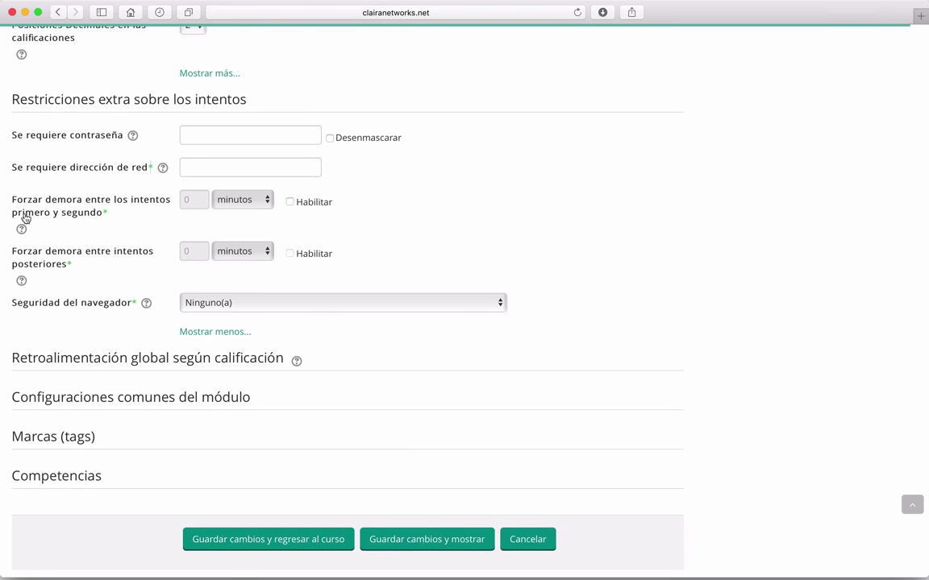
scroll(131, 215, "down", 2)
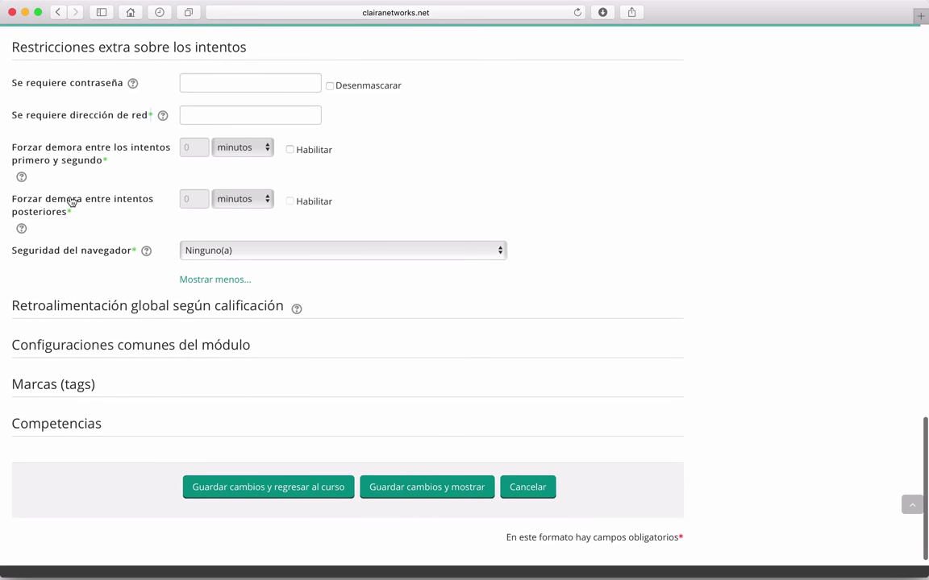
scroll(108, 214, "down", 1)
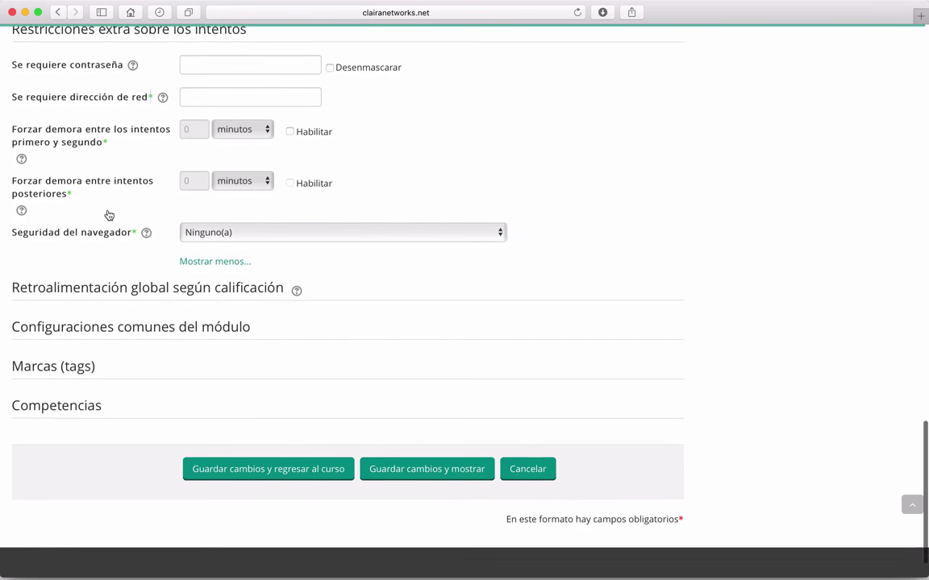
scroll(108, 213, "down", 1)
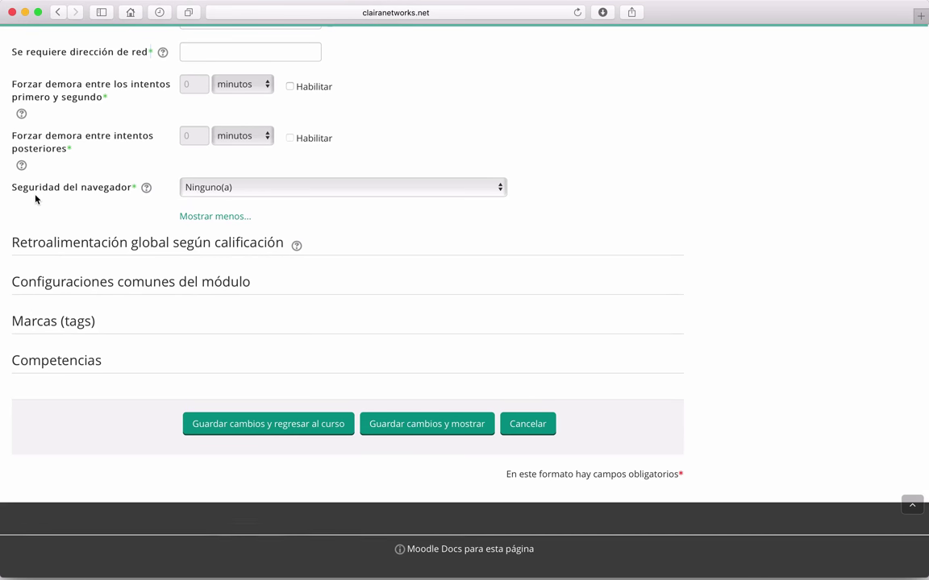
left_click(500, 189)
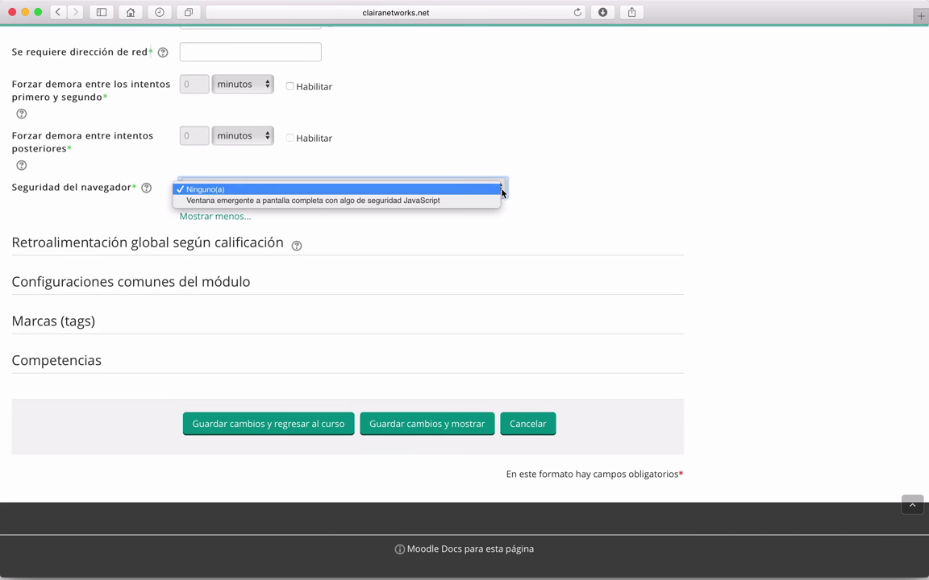
left_click(390, 202)
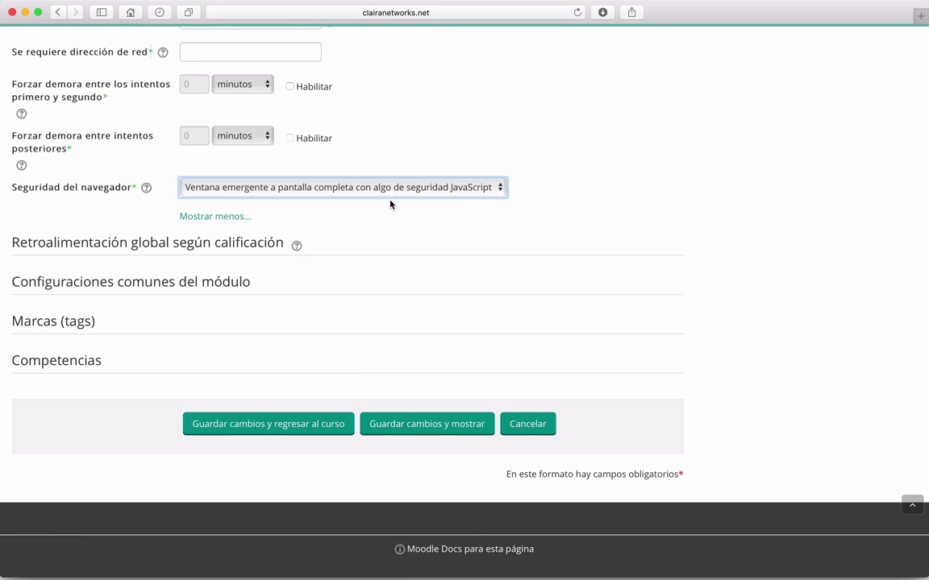
scroll(764, 253, "up", 3)
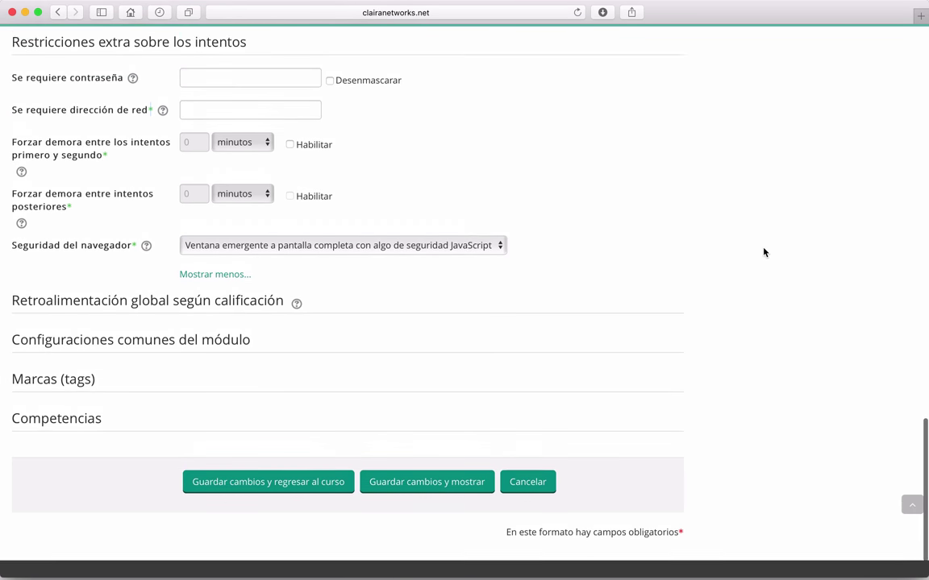
scroll(764, 252, "down", 3)
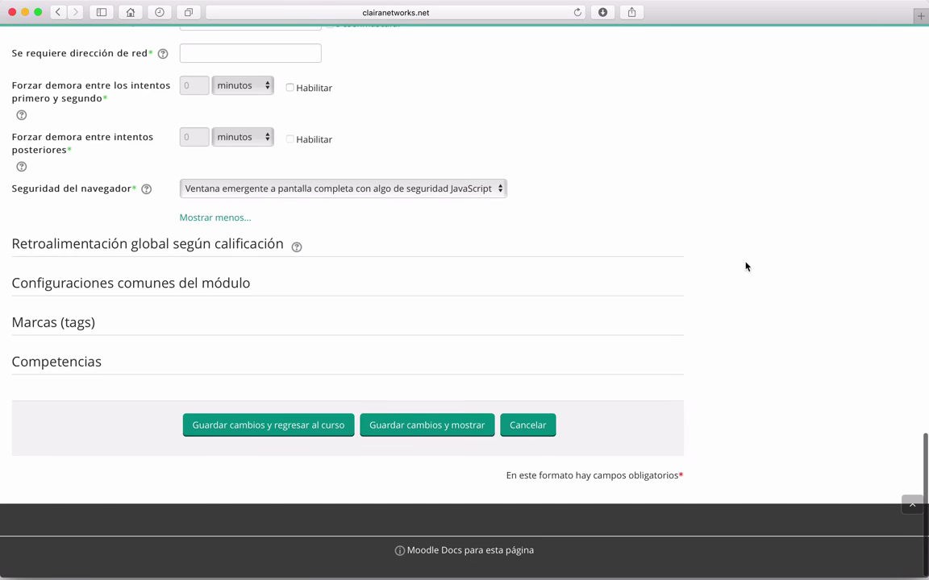
mouse_move(194, 574)
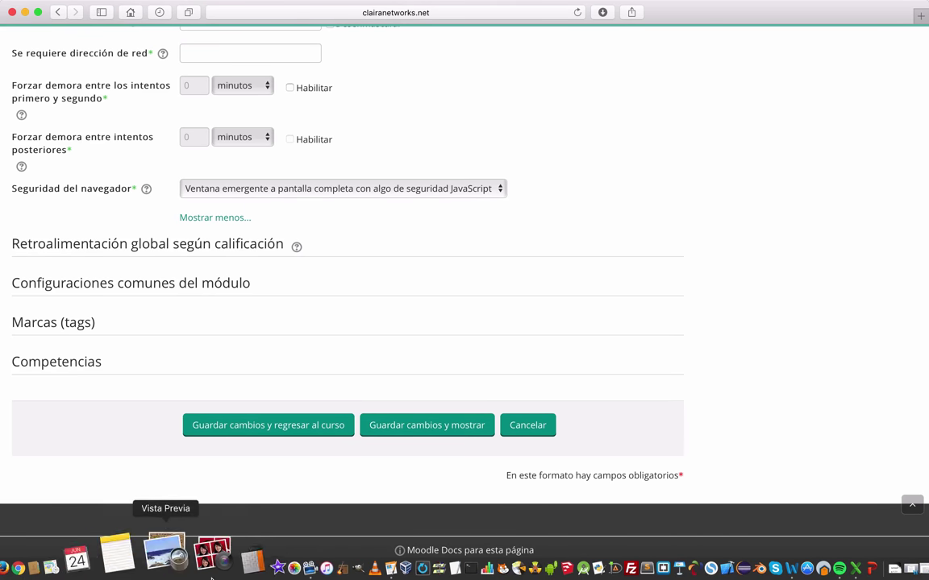
left_click(324, 577)
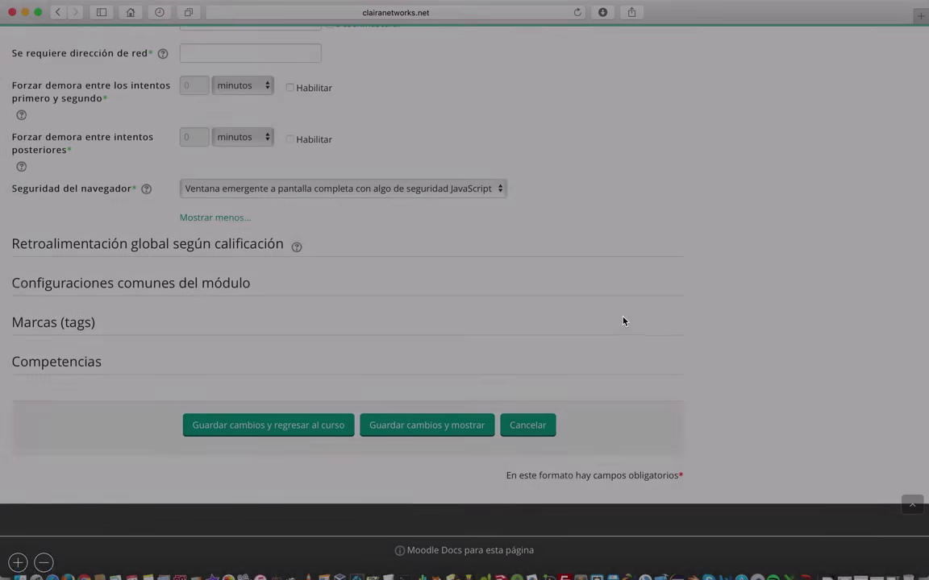
left_click(622, 321)
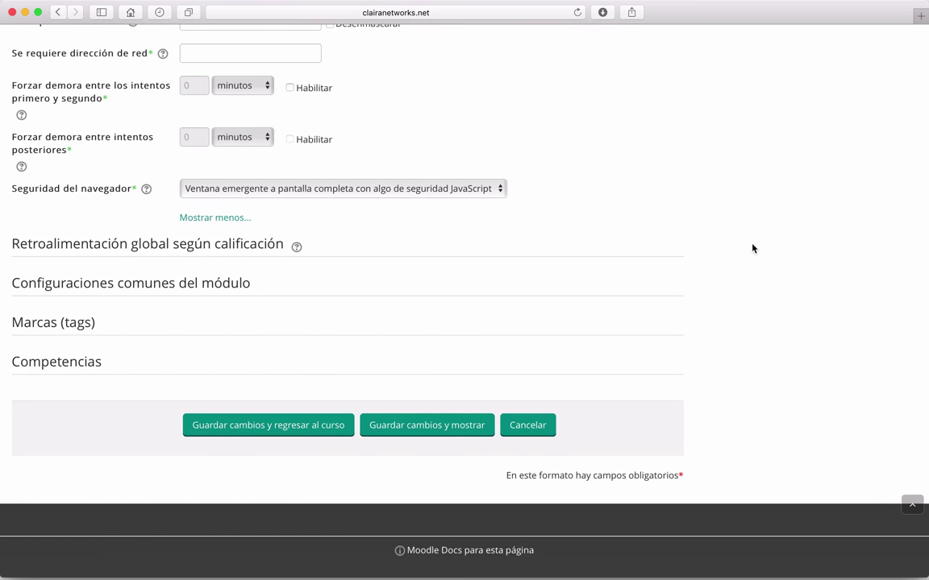
- Expand Retroalimentación global según calificación and enter "Excelente desempeño" as the feedback comment for the 100% grade boundary
scroll(788, 254, "down", 1)
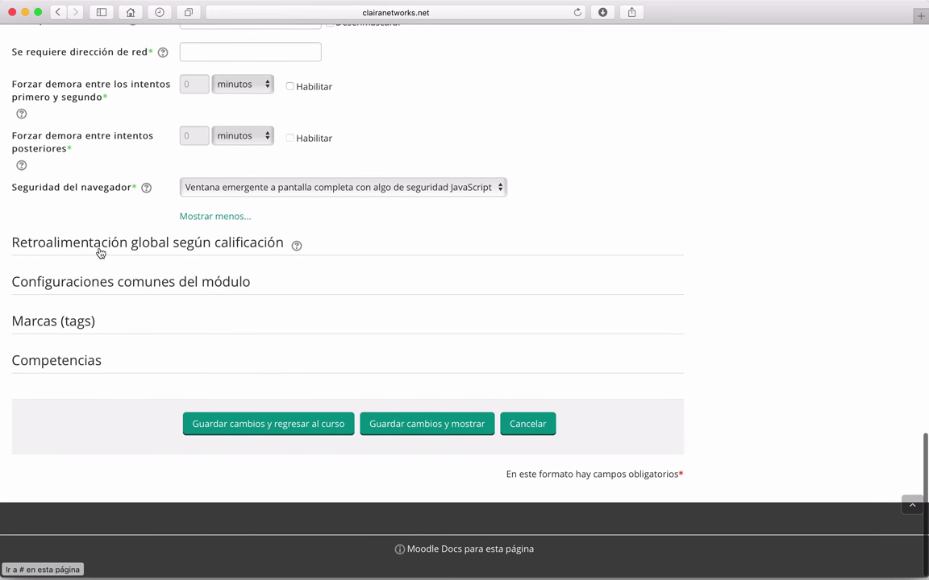
left_click(28, 250)
scroll(786, 320, "down", 1)
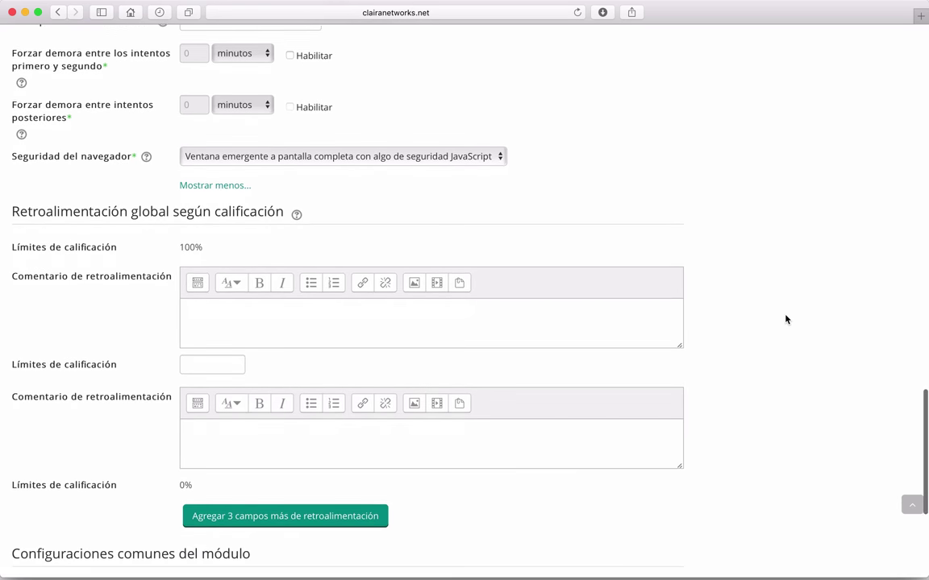
scroll(786, 320, "down", 3)
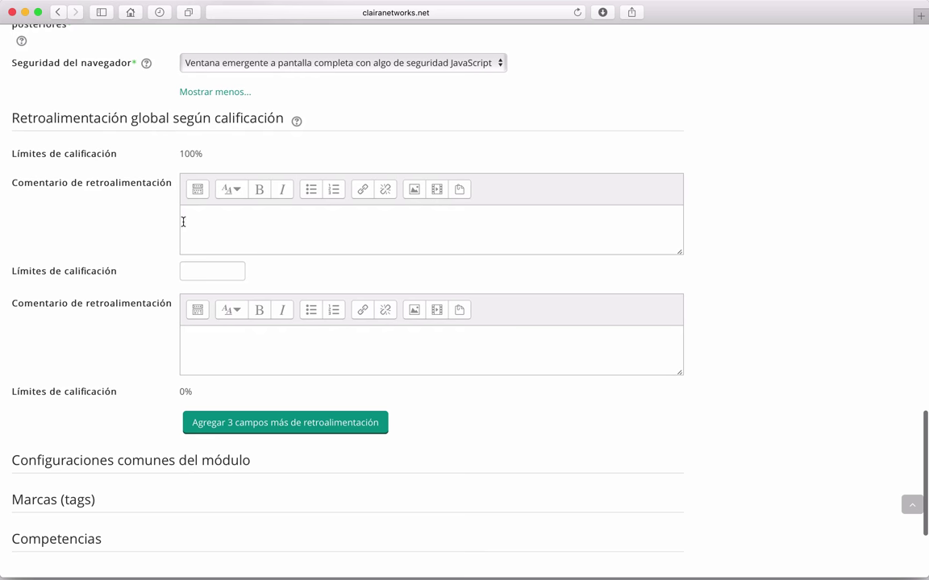
left_click(228, 236)
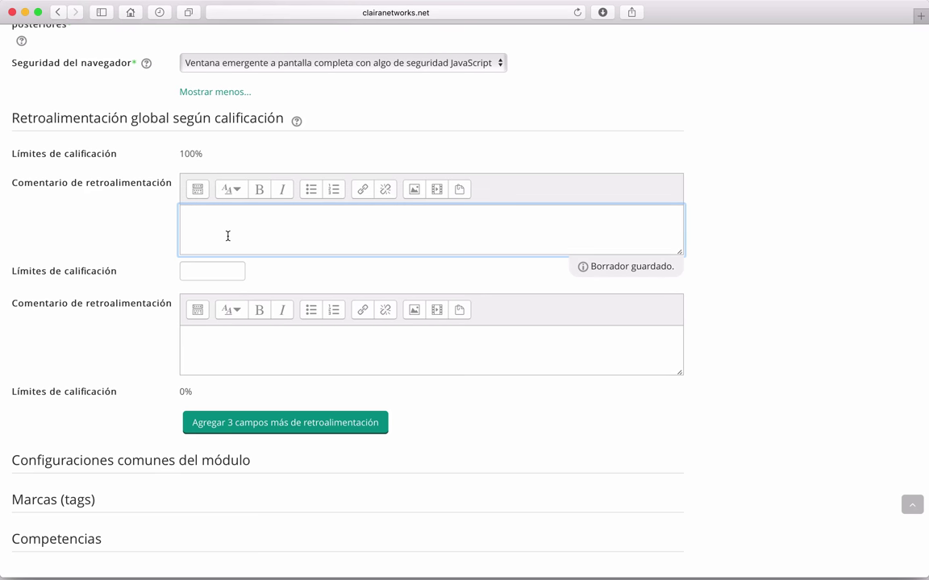
type("Excelente desempeño")
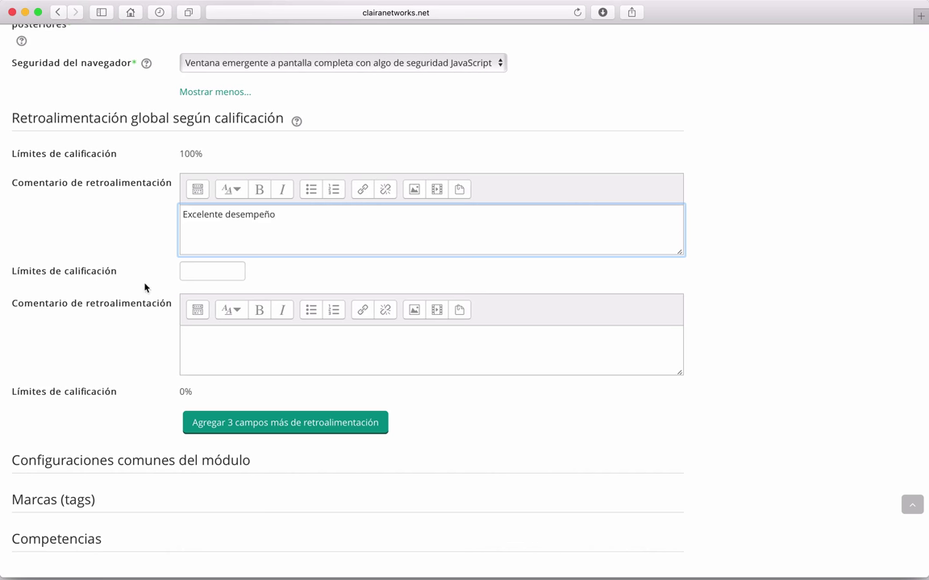
- Set the second grade boundary to 90% and enter "Desempeño sobresaliente" as the feedback comment below it
left_click(218, 276)
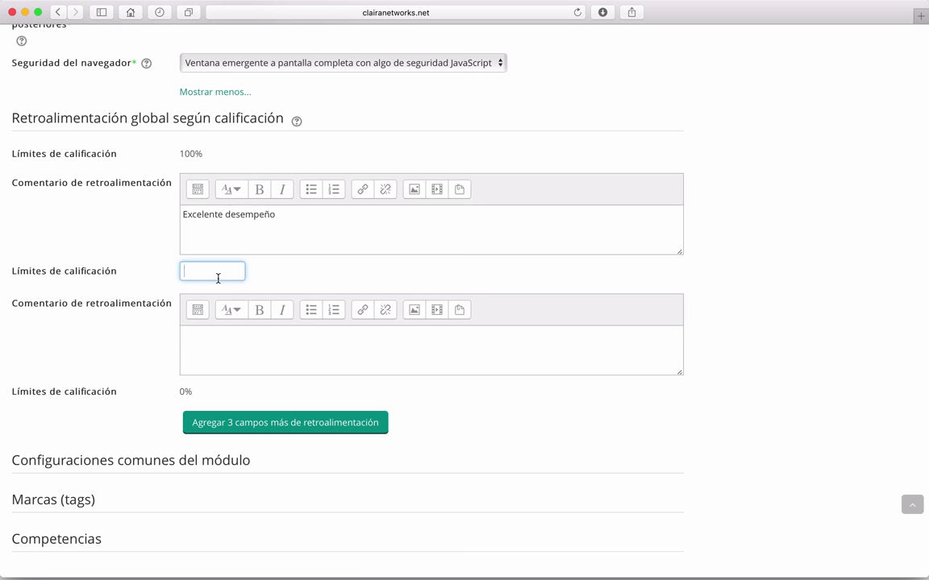
type("90%")
left_click(230, 350)
scroll(231, 351, "down", 1)
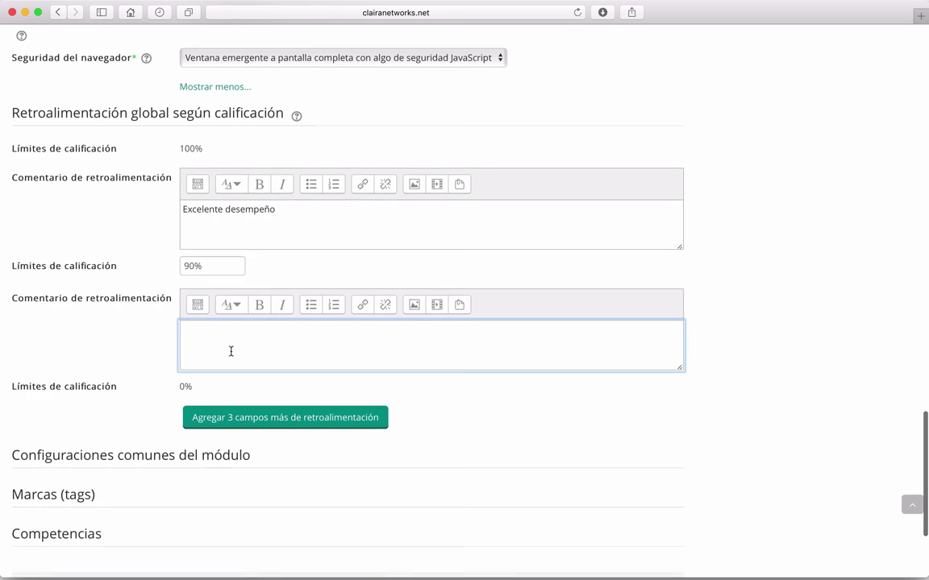
scroll(231, 351, "down", 1)
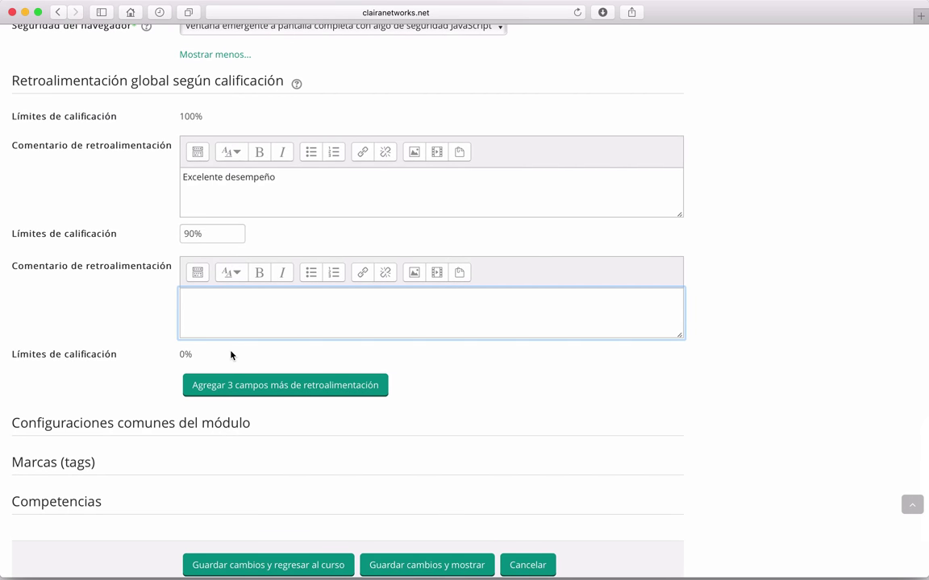
type("Desempeño sobresaliente")
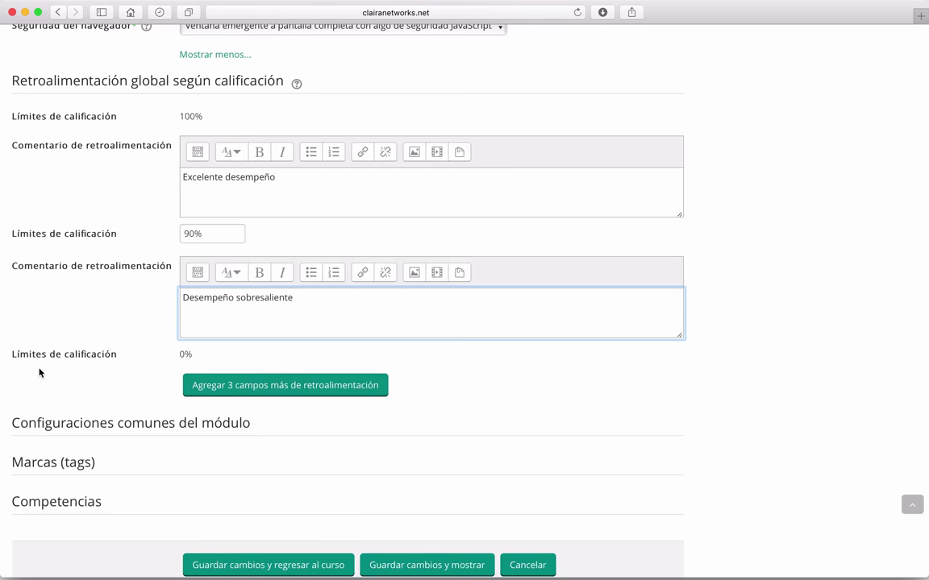
- Add three more feedback fields to Retroalimentación global según calificación
scroll(37, 374, "down", 1)
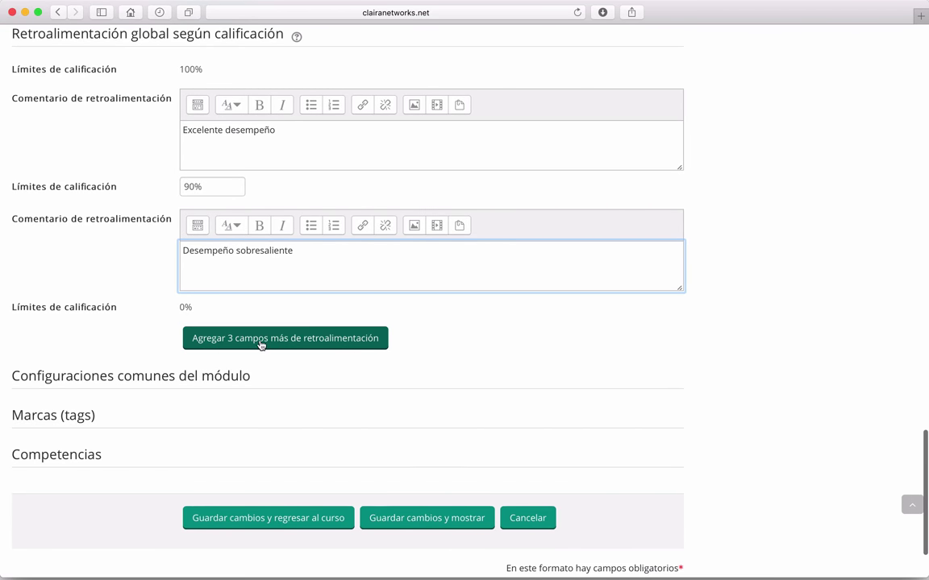
left_click(219, 338)
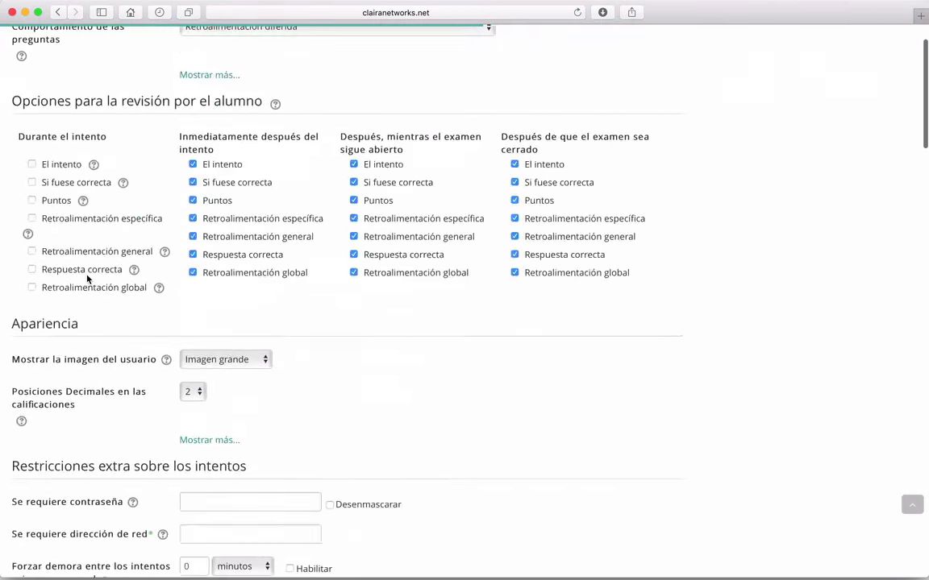
scroll(87, 279, "down", 5)
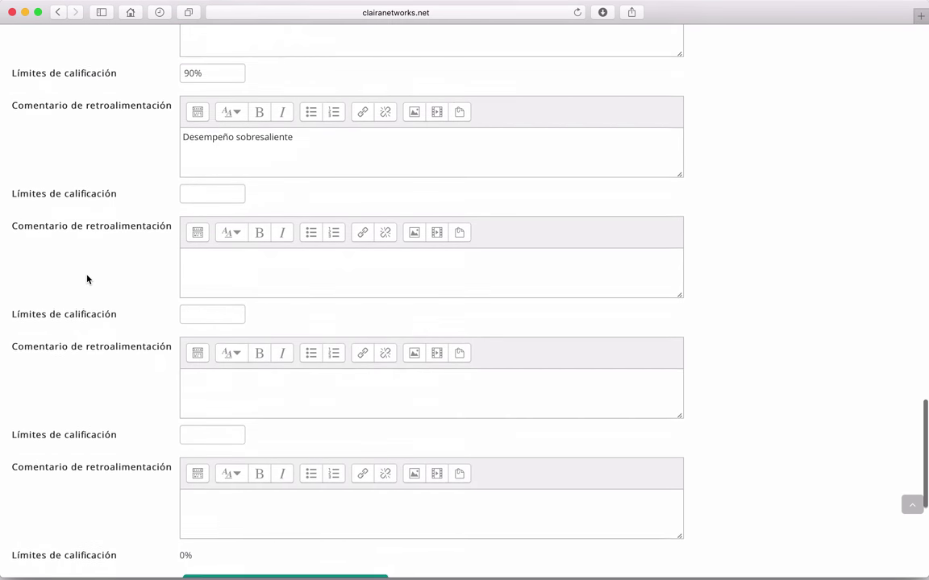
- Set the grade boundary after 90% to 60% and enter "Desempeño bajo." as its feedback comment
left_click(201, 192)
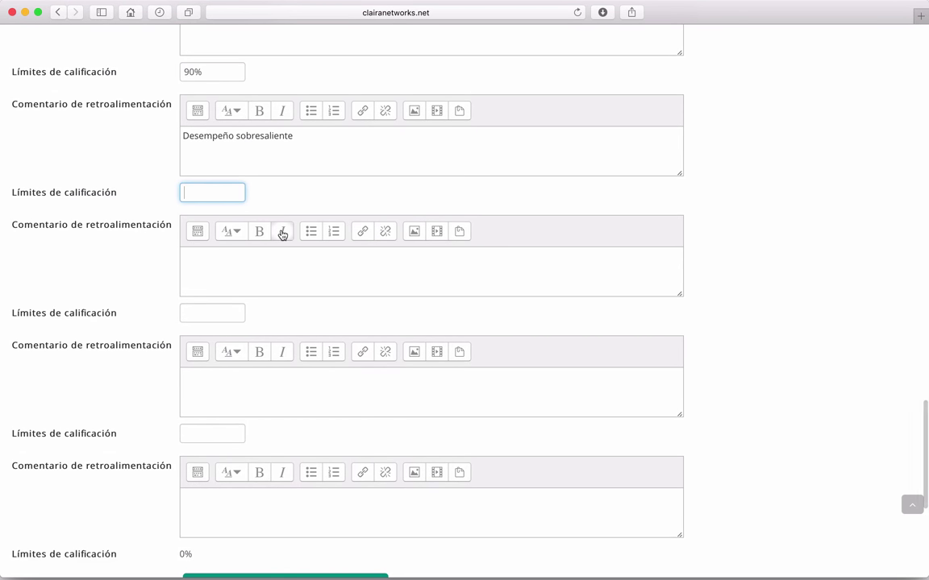
type("60%")
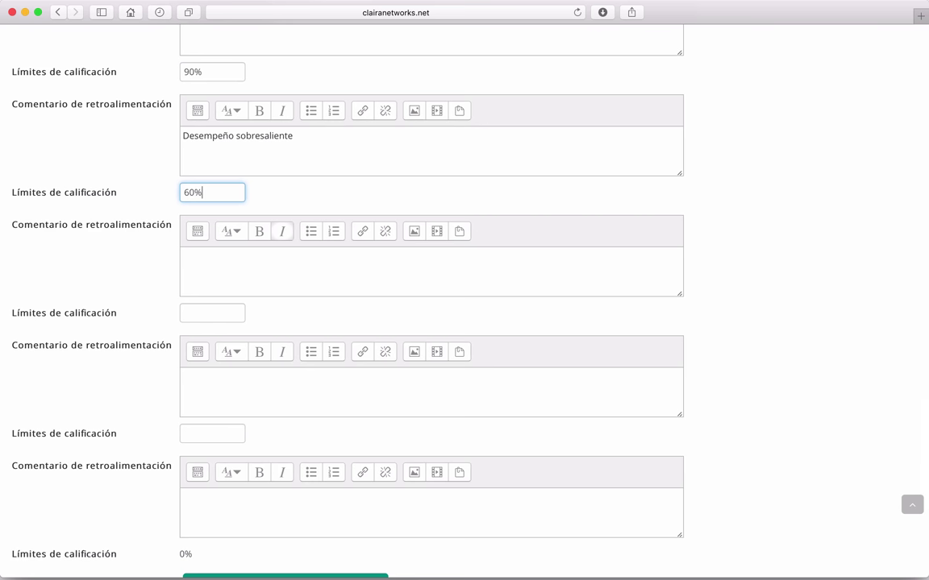
left_click(306, 288)
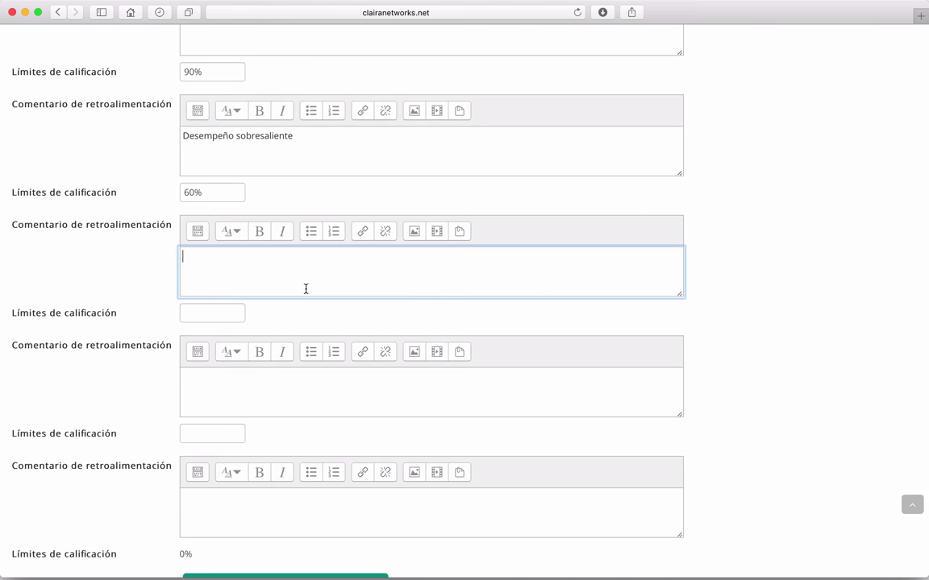
type("Desempeño baj")
left_click(108, 262)
scroll(108, 263, "down", 1)
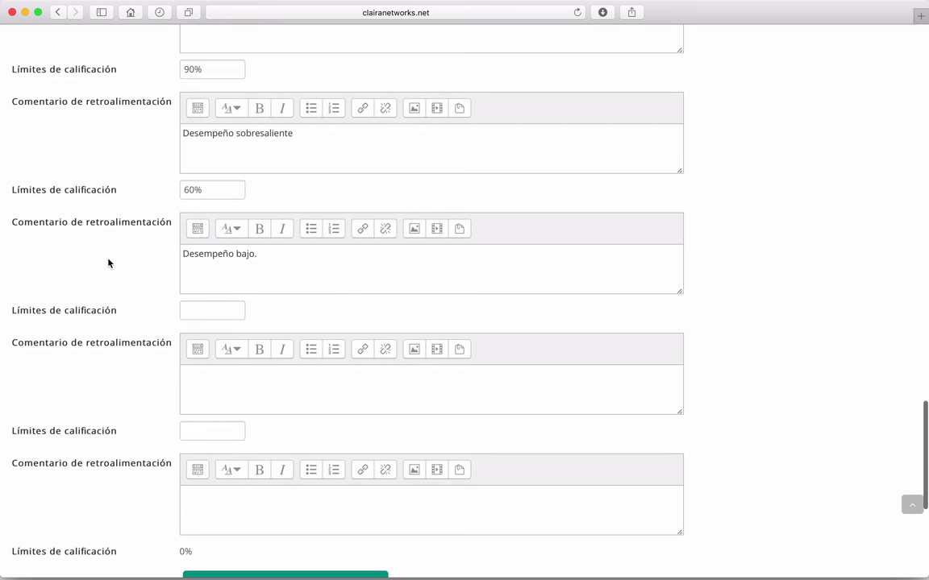
- Expand the Configuraciones comunes del módulo, Marcas (tags) and Competencias sections to view their options
scroll(108, 262, "down", 5)
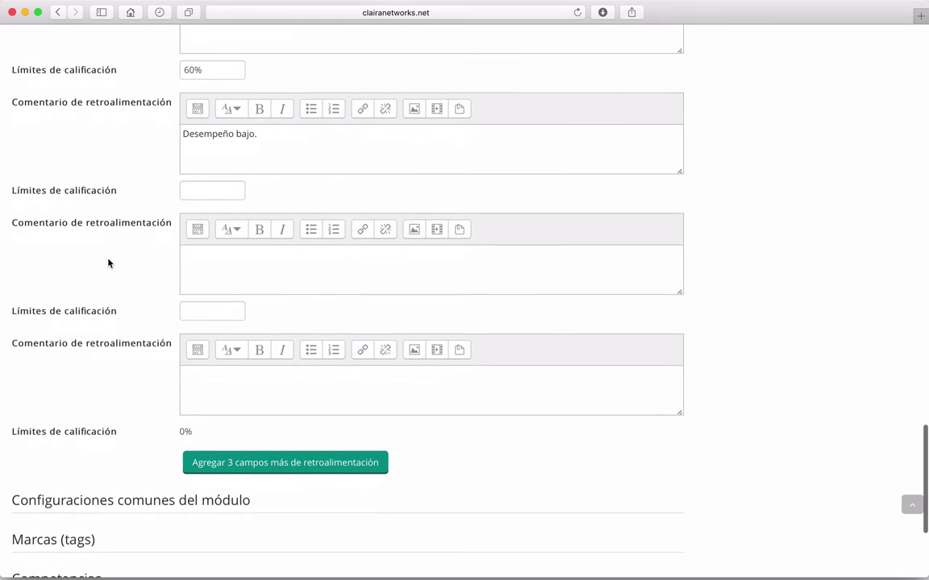
scroll(108, 262, "down", 8)
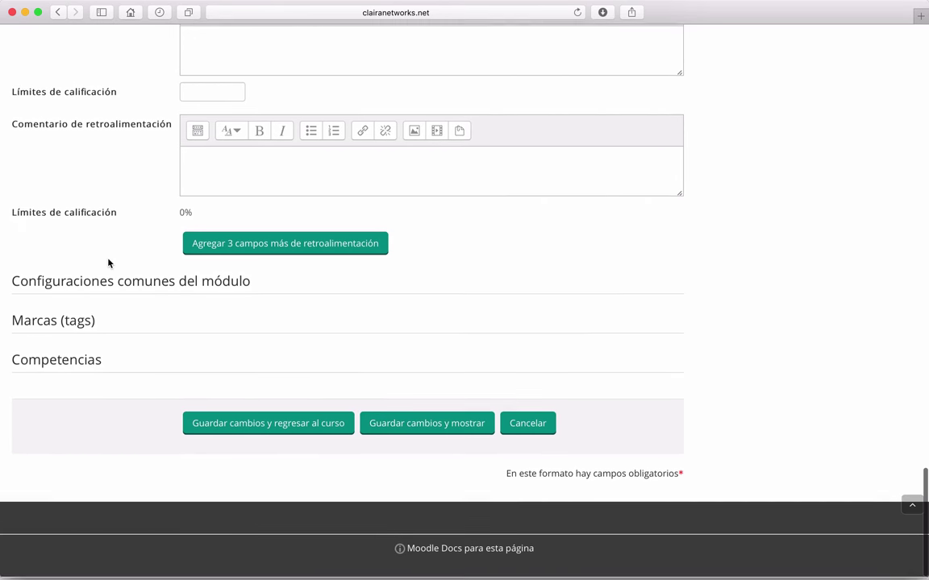
left_click(45, 288)
scroll(450, 357, "down", 4)
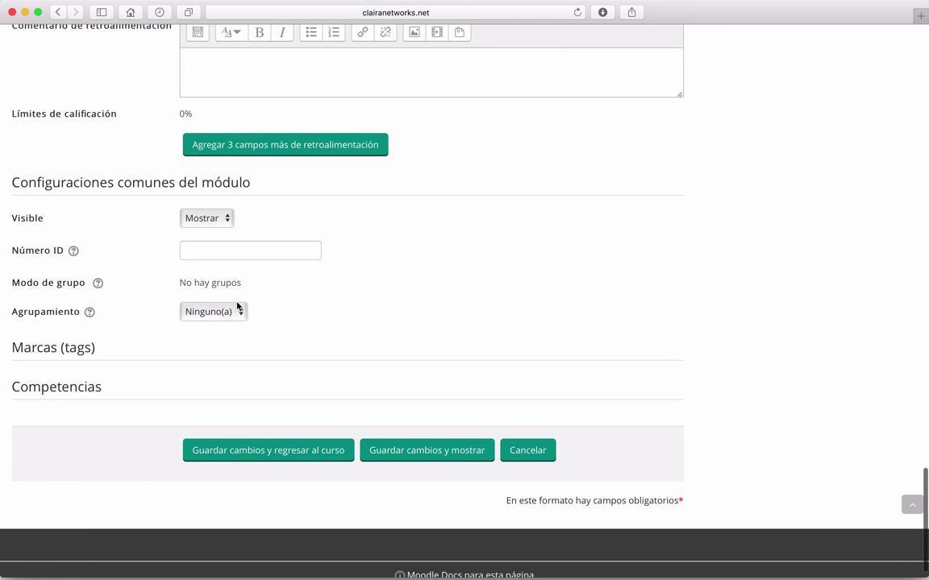
scroll(176, 236, "down", 1)
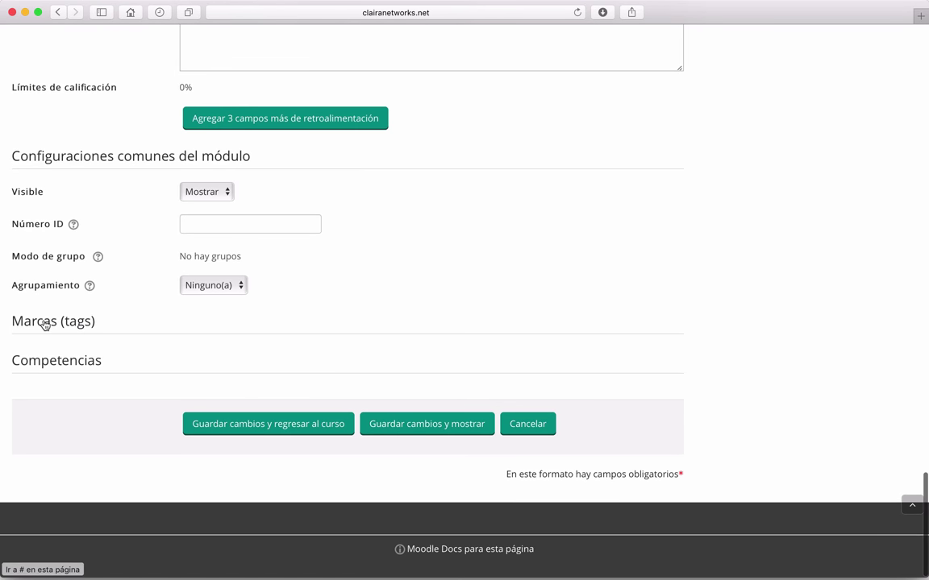
left_click(44, 324)
scroll(44, 324, "down", 2)
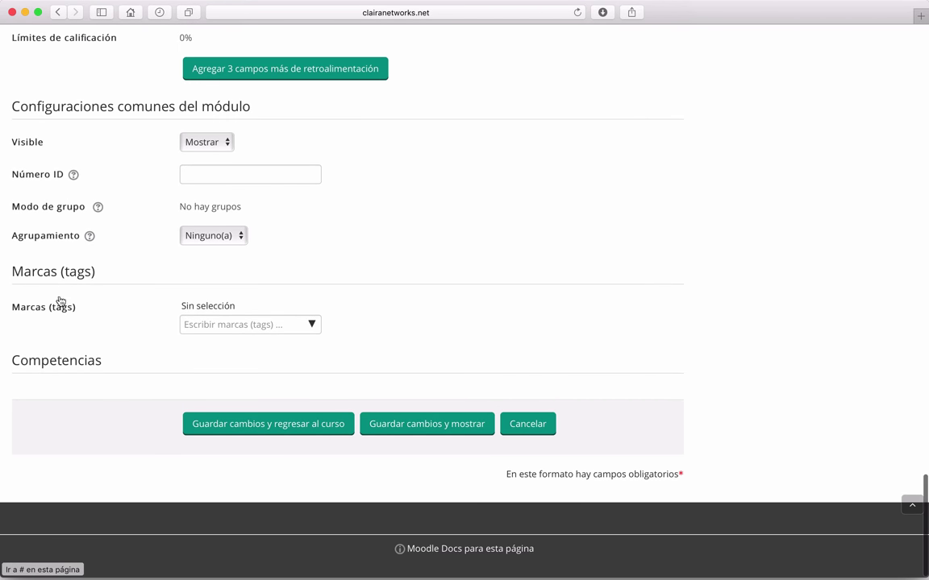
left_click(35, 373)
scroll(505, 396, "down", 2)
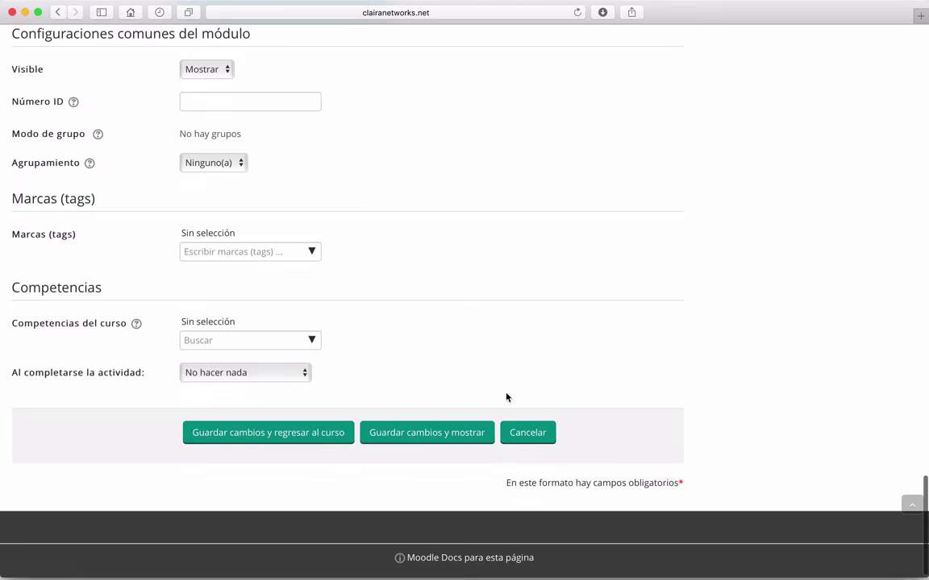
- Save the exam settings and display the exam
scroll(323, 355, "up", 15)
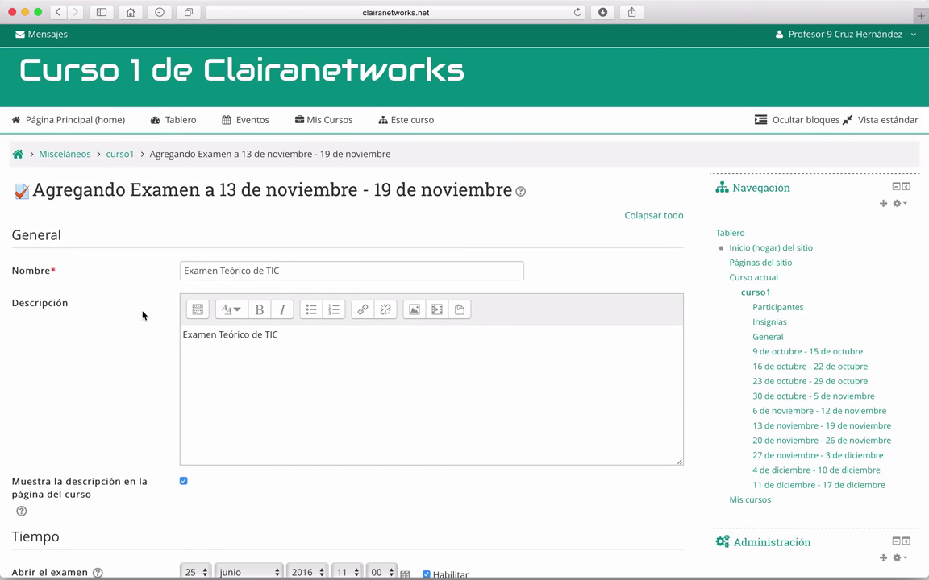
scroll(142, 316, "down", 20)
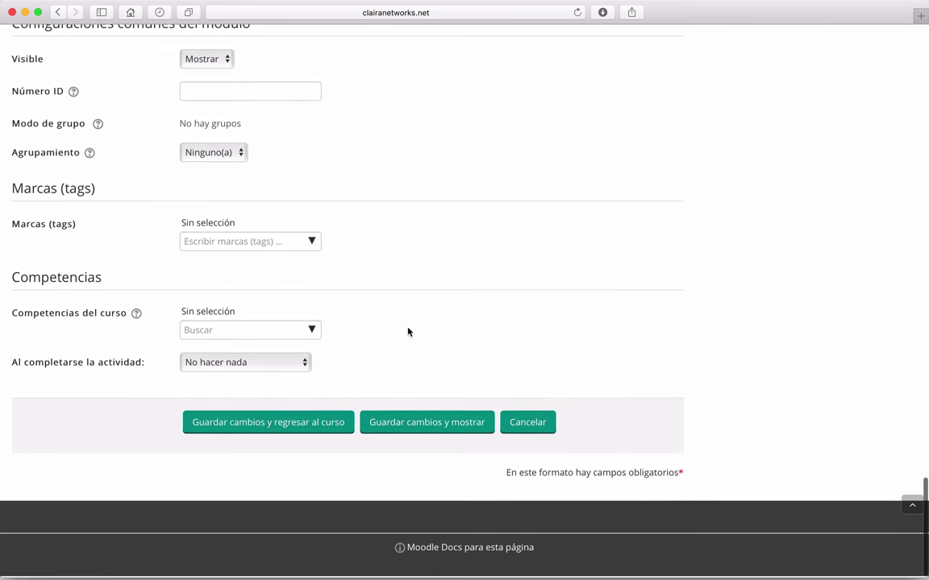
left_click(405, 429)
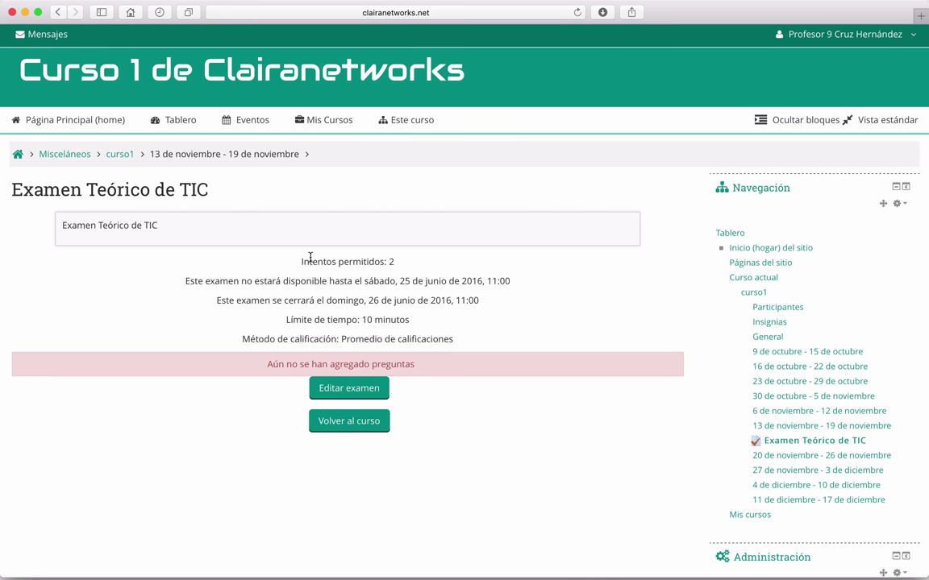
- Review the exam's summary page for its permitted attempts, opening and closing dates, time limit and grading method
scroll(185, 275, "down", 2)
scroll(179, 280, "down", 1)
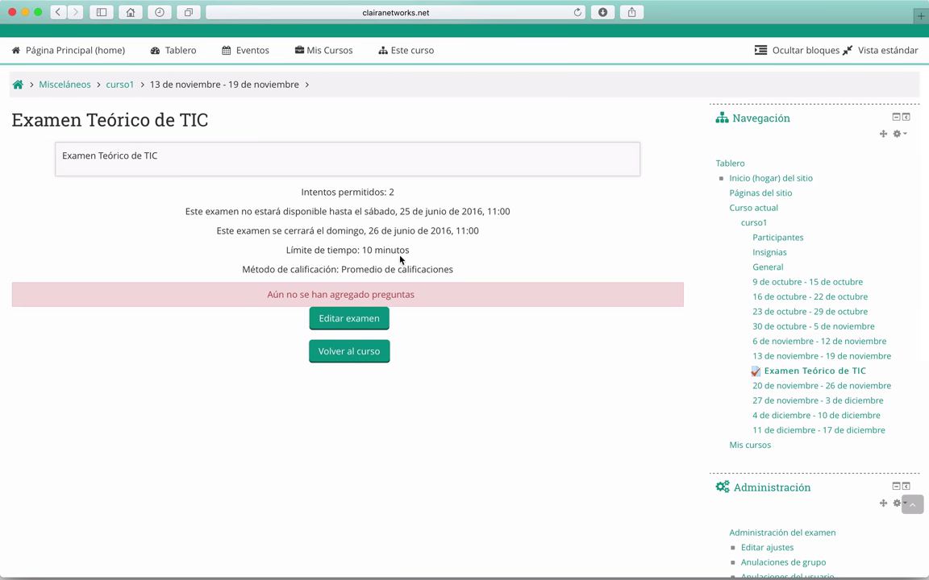
scroll(271, 259, "down", 1)
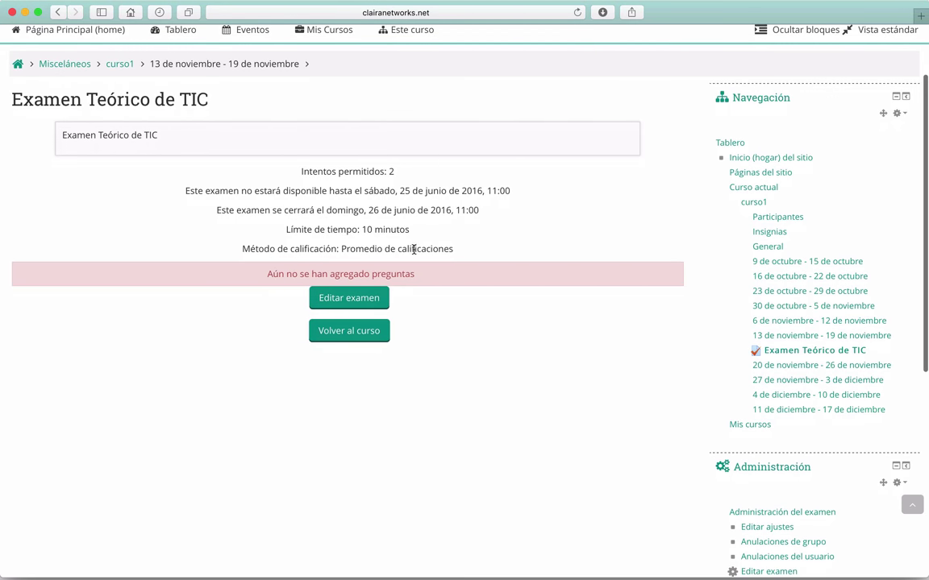
scroll(207, 251, "down", 1)
scroll(202, 233, "up", 3)
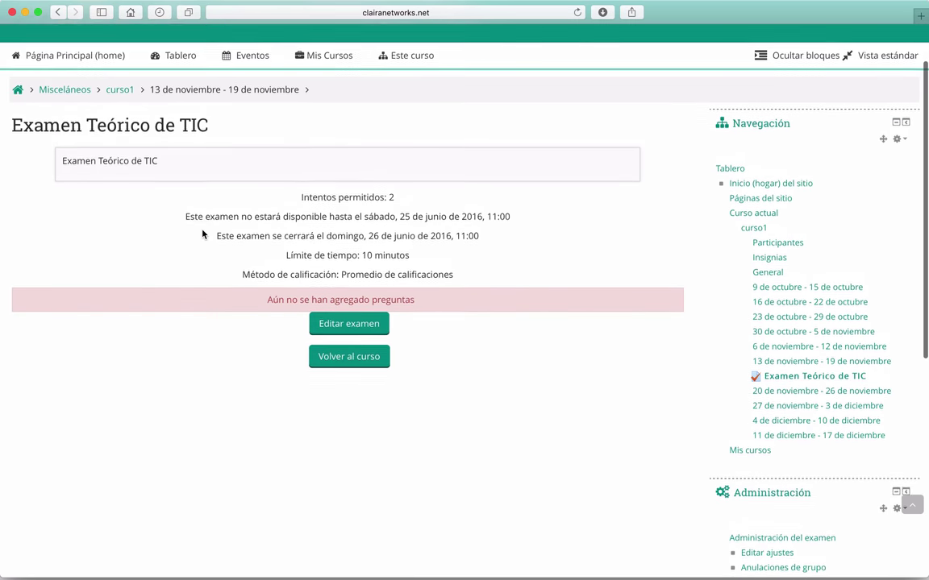
scroll(532, 186, "up", 4)
scroll(227, 271, "down", 6)
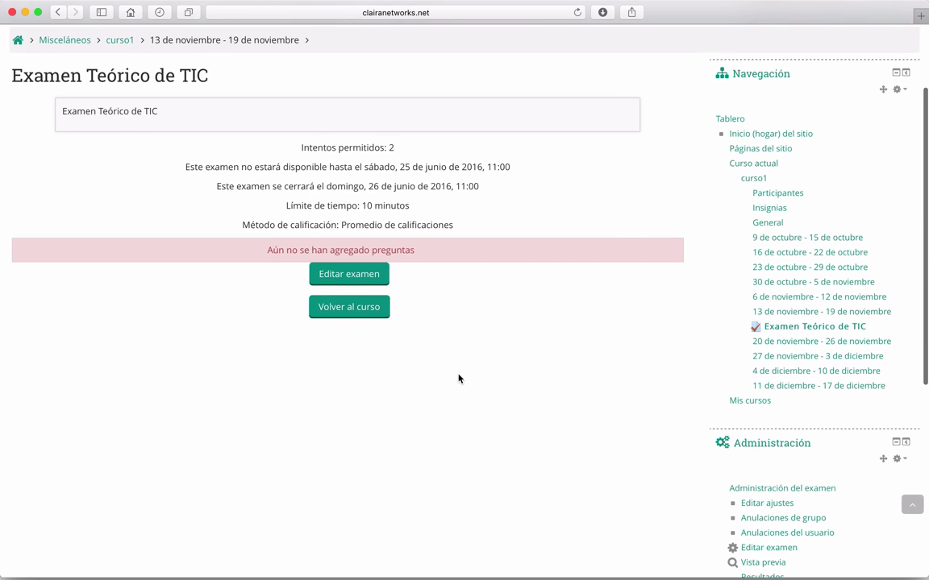
- Open Examen Teórico de TIC for editing its questions and start adding a new question
left_click(346, 279)
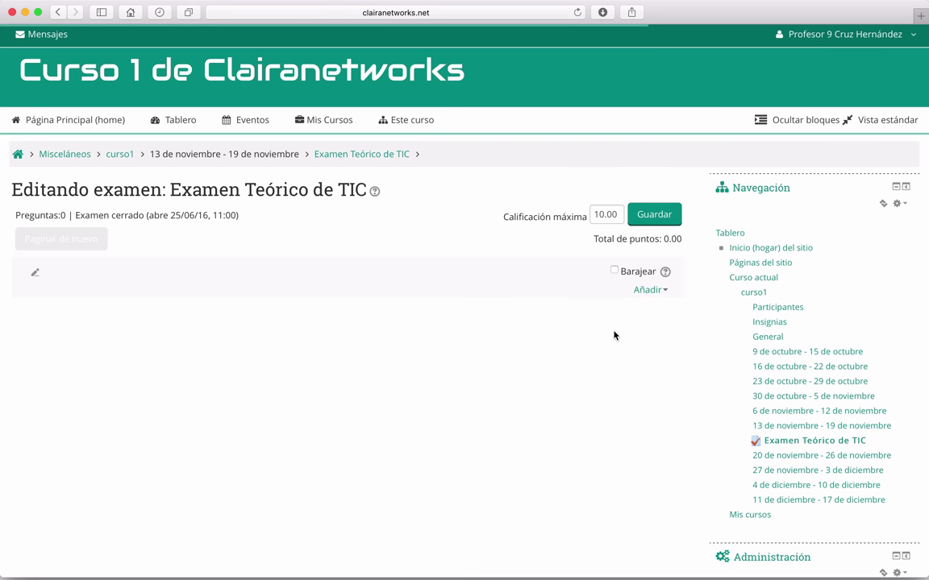
scroll(614, 335, "down", 4)
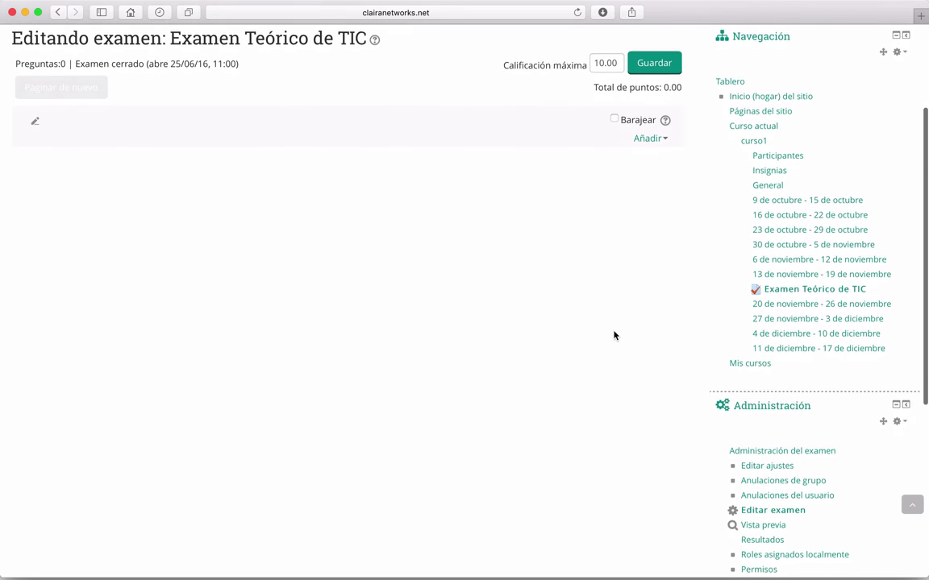
scroll(614, 335, "up", 4)
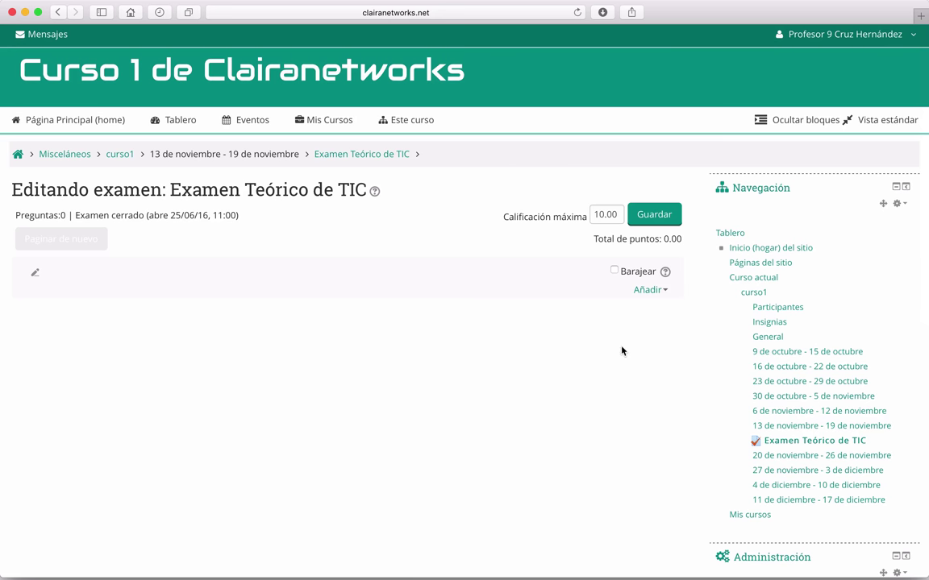
left_click(658, 293)
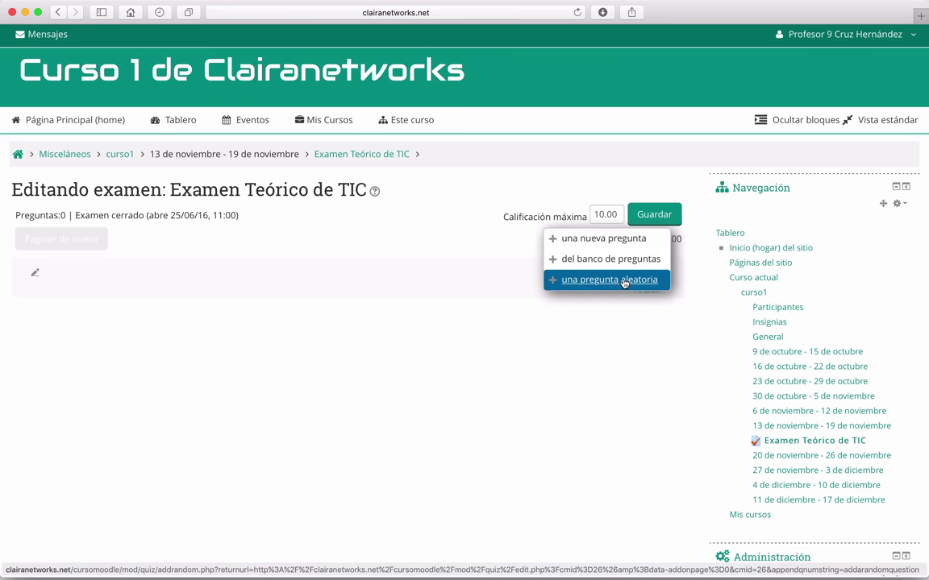
left_click(588, 241)
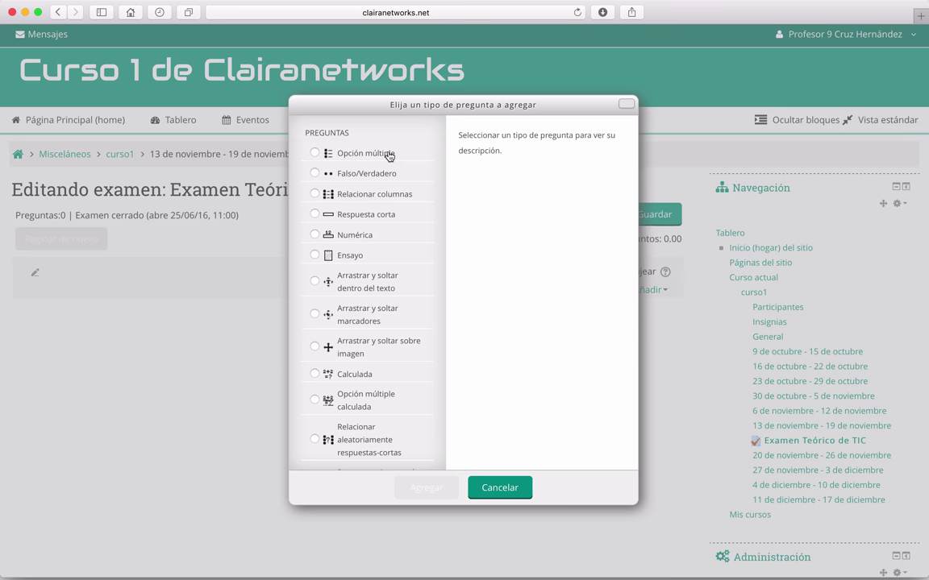
- Read the descriptions of the question types Opción múltiple, Falso/Verdadero, Relacionar columnas, Respuesta corta, Numérica and Ensayo
left_click(388, 156)
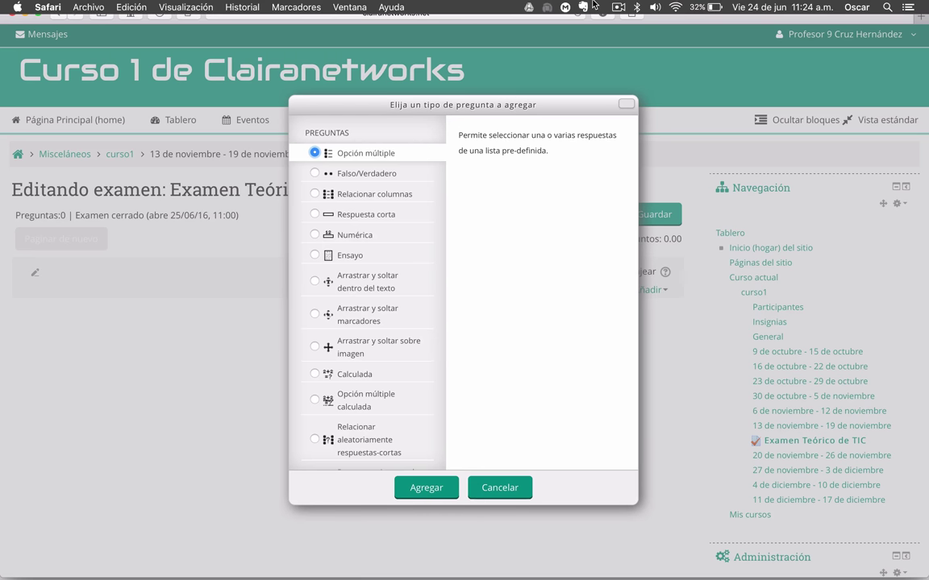
left_click(376, 177)
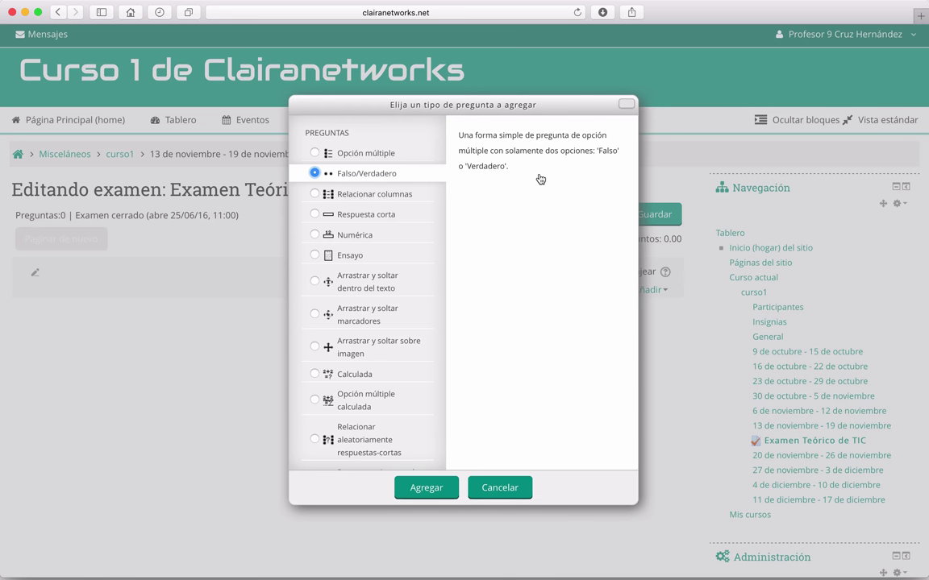
left_click(395, 201)
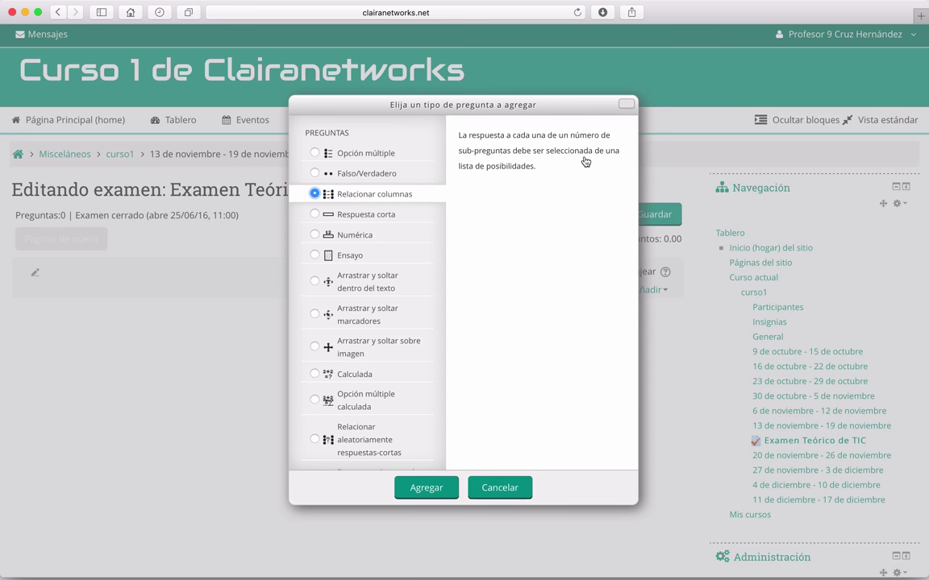
left_click(358, 214)
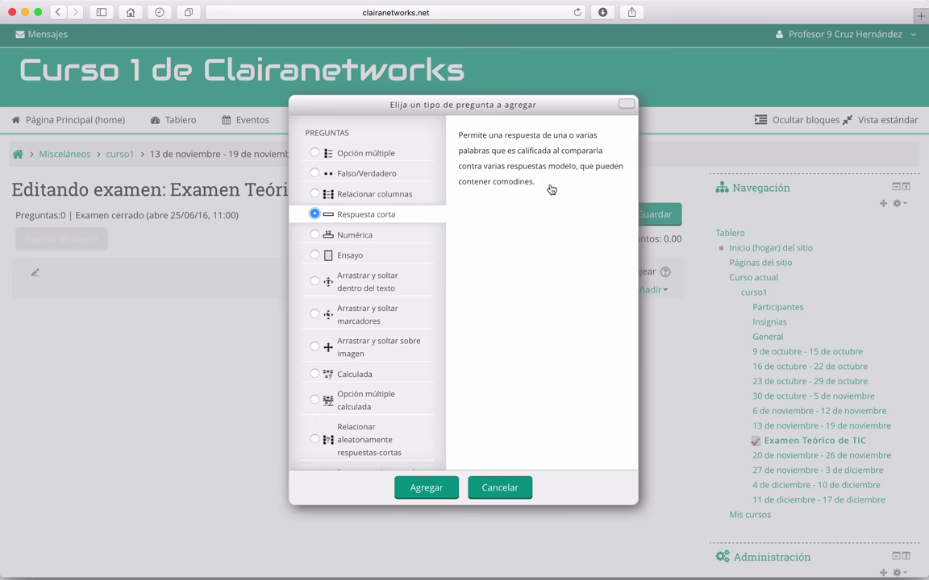
left_click(365, 236)
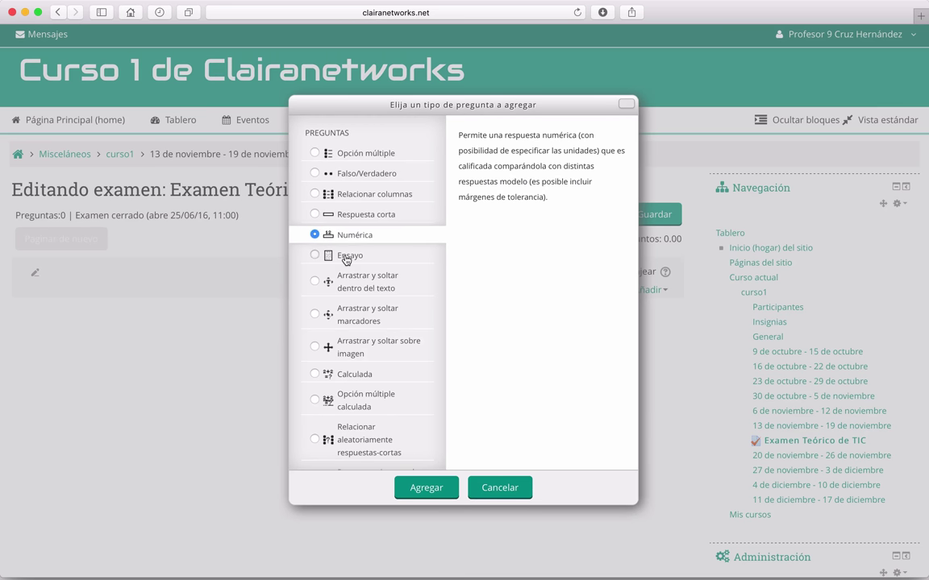
left_click(313, 255)
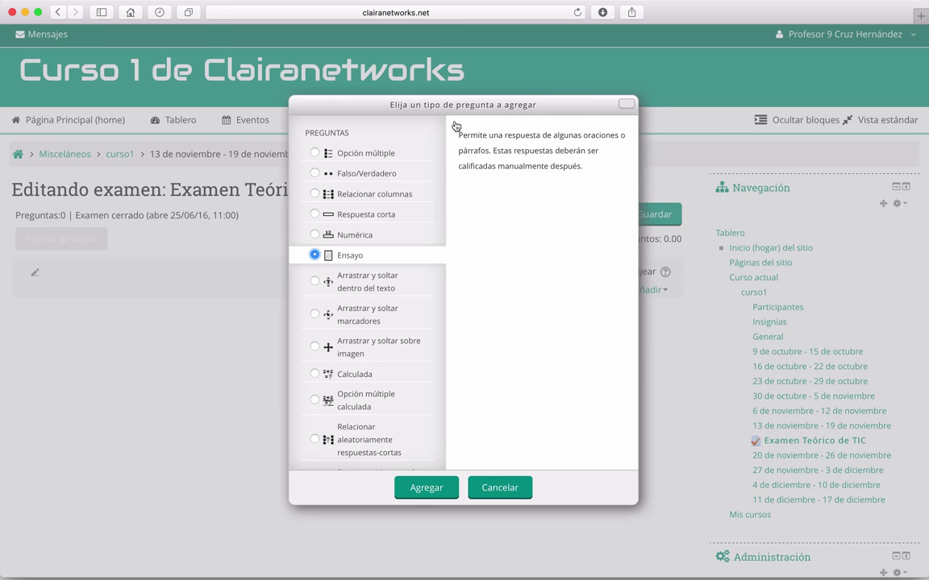
- Read the descriptions of the question types Arrastrar y soltar dentro del texto, Arrastrar y soltar marcadores and Arrastrar y soltar sobre imagen
left_click(359, 295)
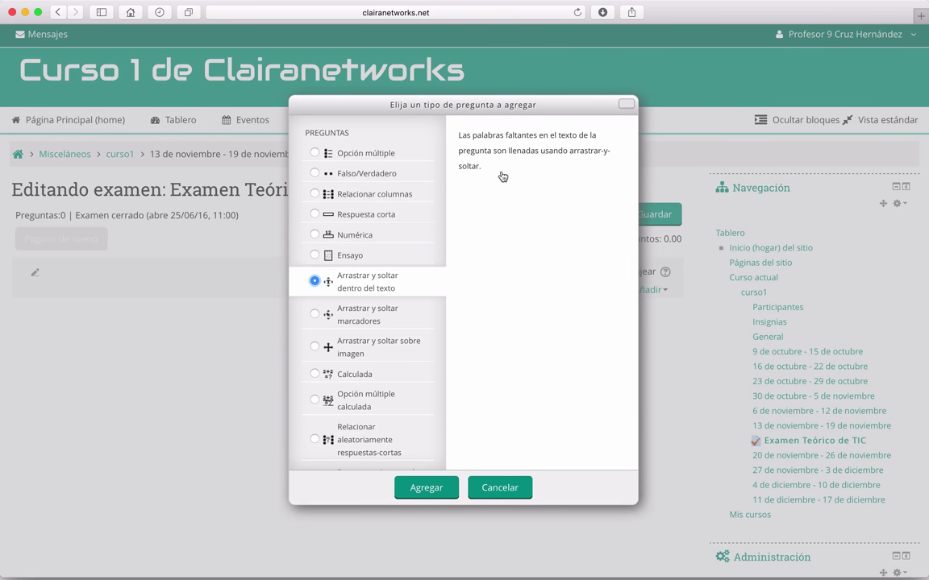
left_click(365, 320)
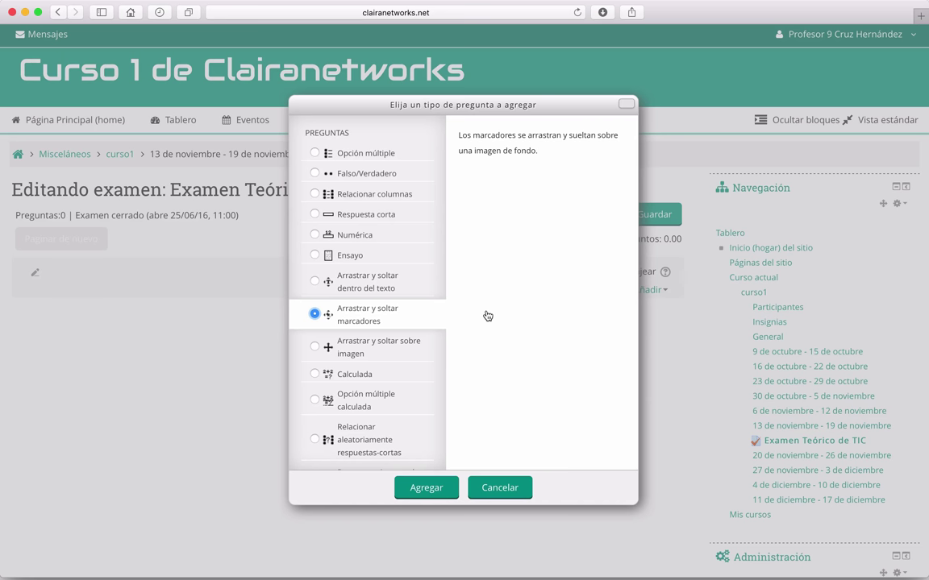
left_click(359, 353)
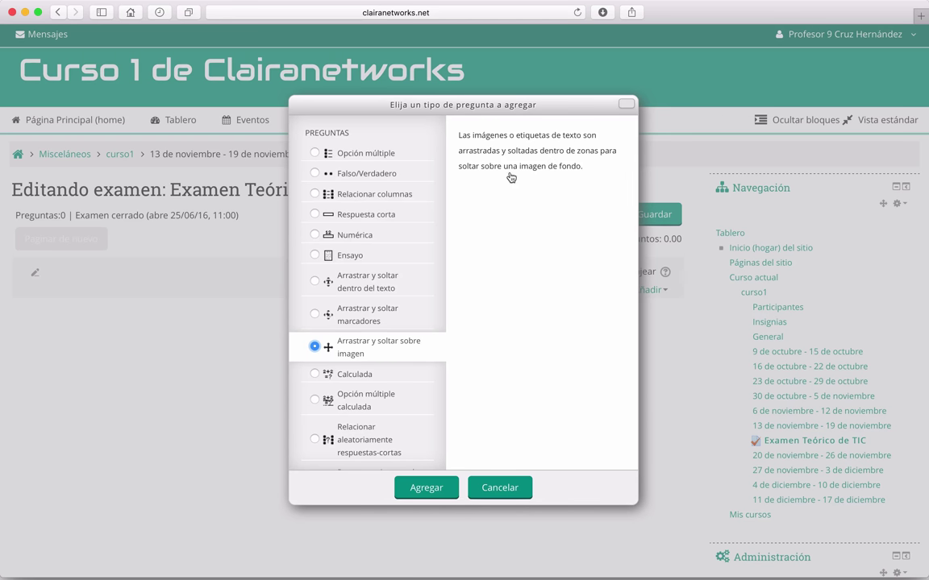
- Read the descriptions of the question types Calculada, Opción múltiple calculada and Relacionar aleatoriamente respuestas-cortas
left_click(375, 374)
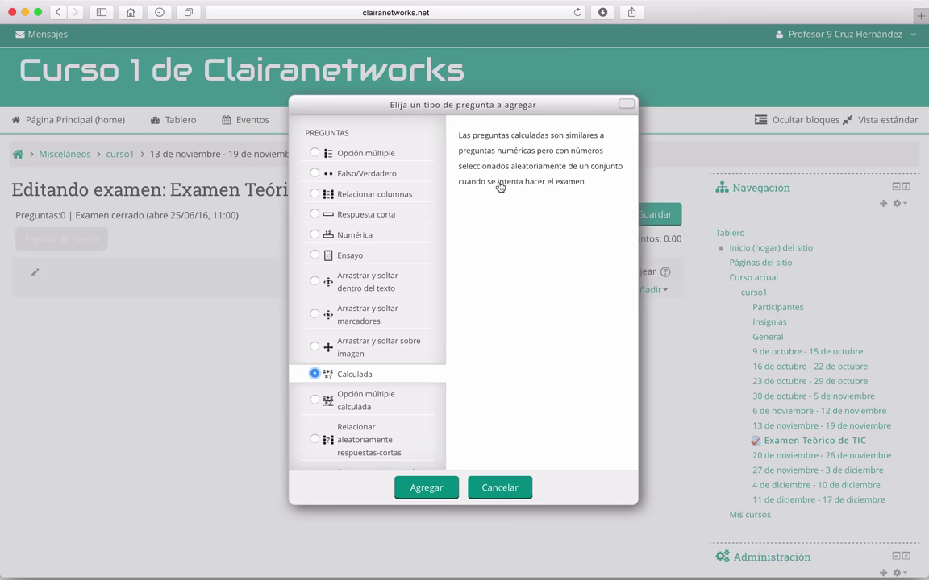
scroll(374, 370, "down", 2)
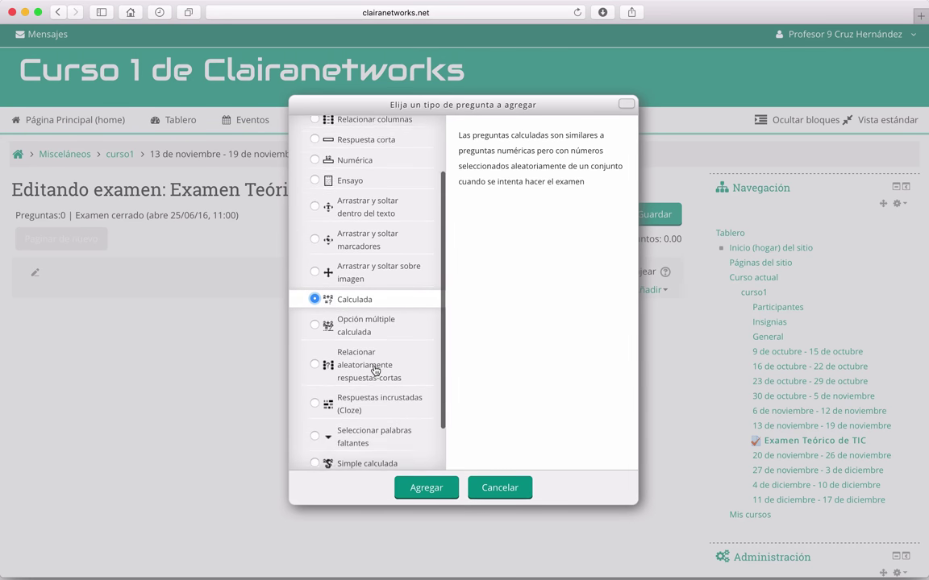
scroll(374, 370, "down", 2)
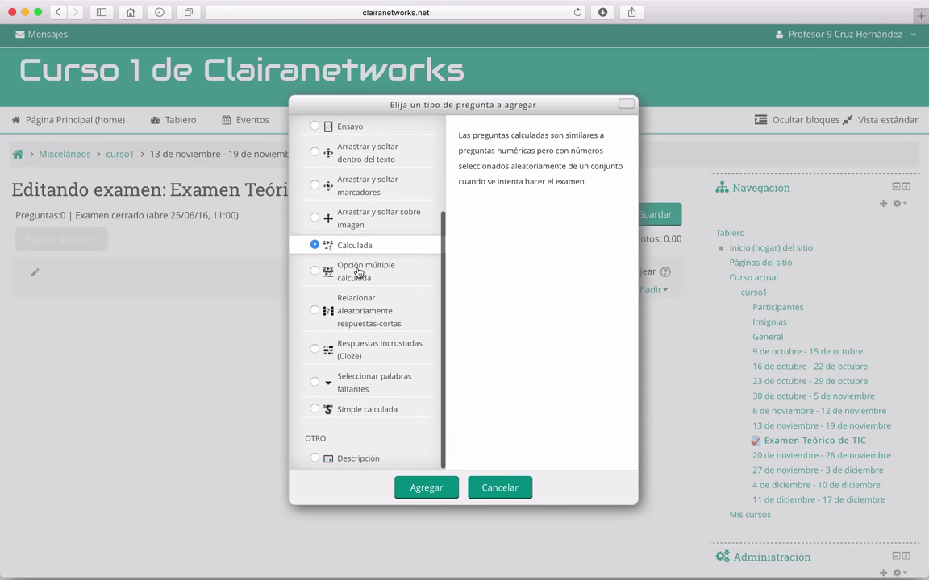
left_click(359, 272)
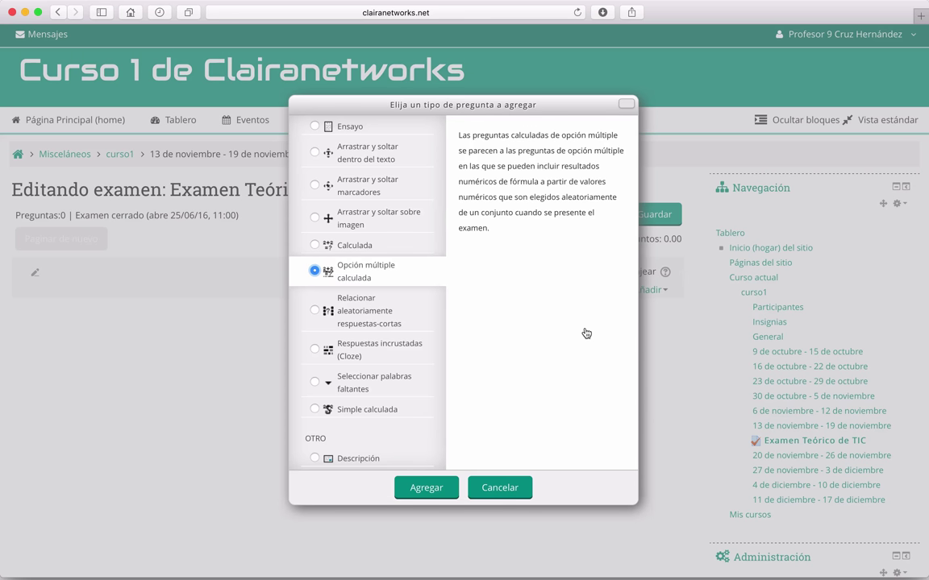
left_click(373, 324)
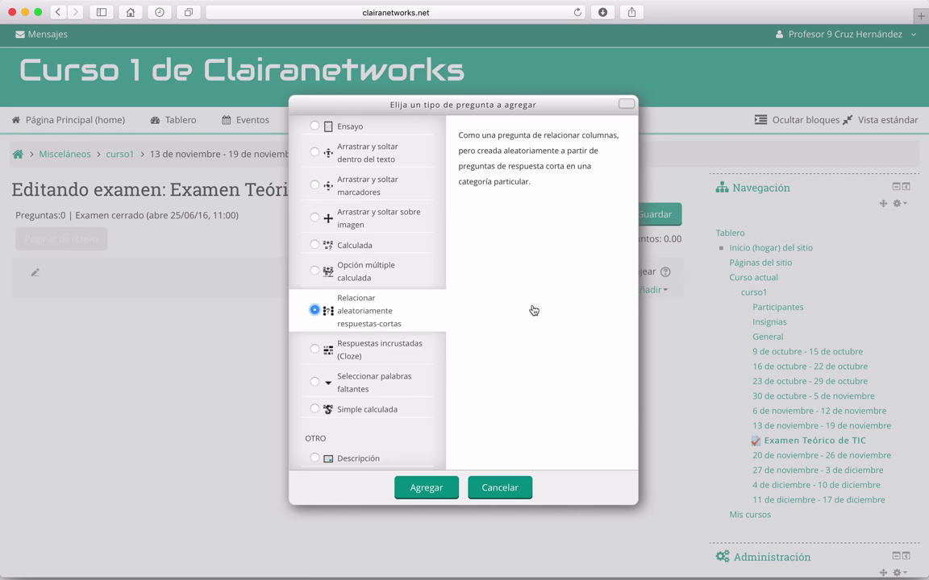
- Read the descriptions of Respuestas incrustadas (Cloze), Seleccionar palabras faltantes, Simple calculada and the non-question type Descripción
left_click(383, 345)
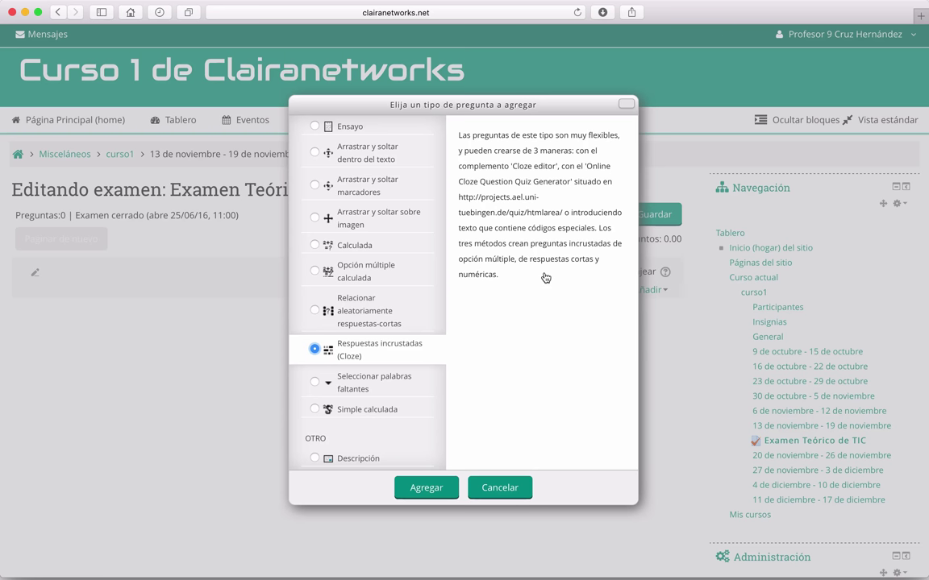
left_click(372, 378)
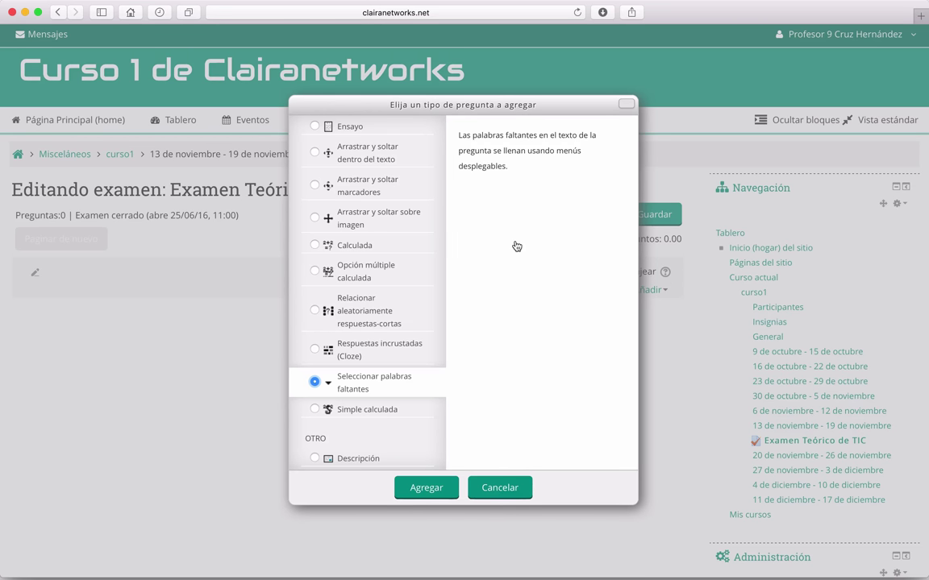
left_click(316, 408)
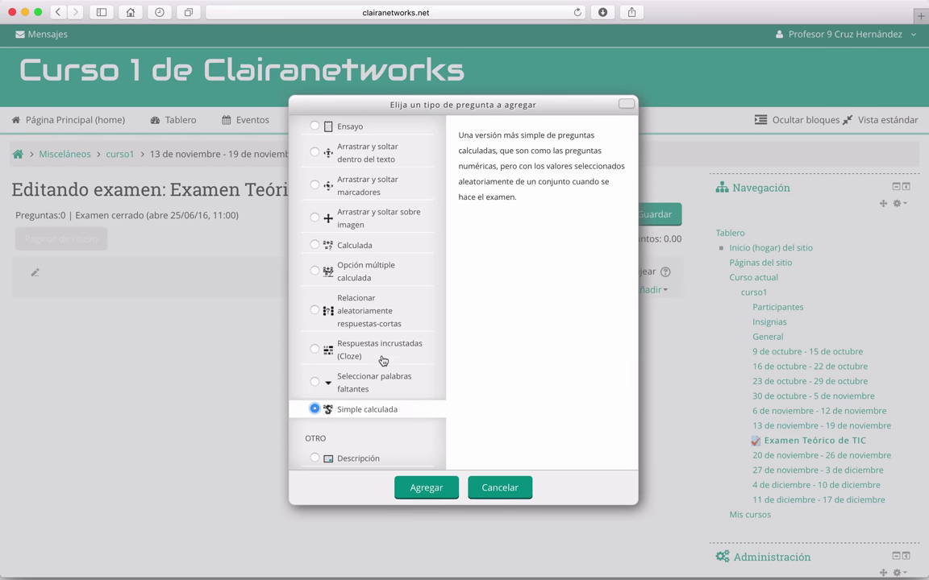
scroll(383, 360, "down", 2)
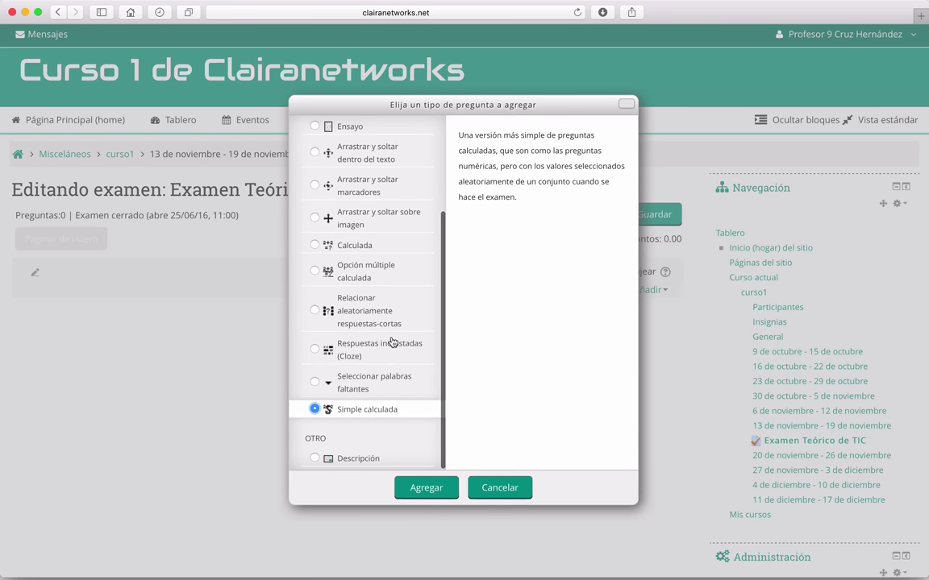
left_click(346, 461)
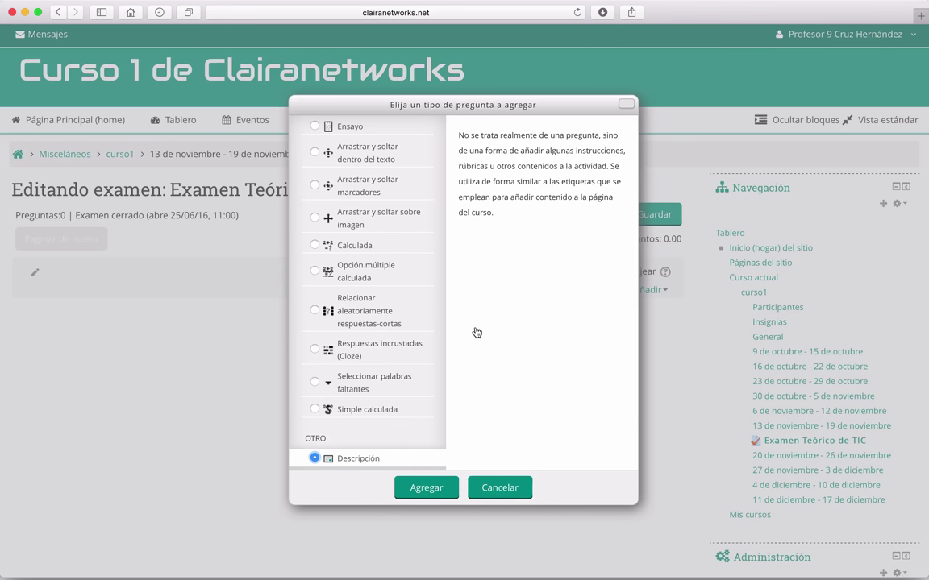
- Look over the whole list of question types and leave it without adding a question
scroll(391, 358, "up", 4)
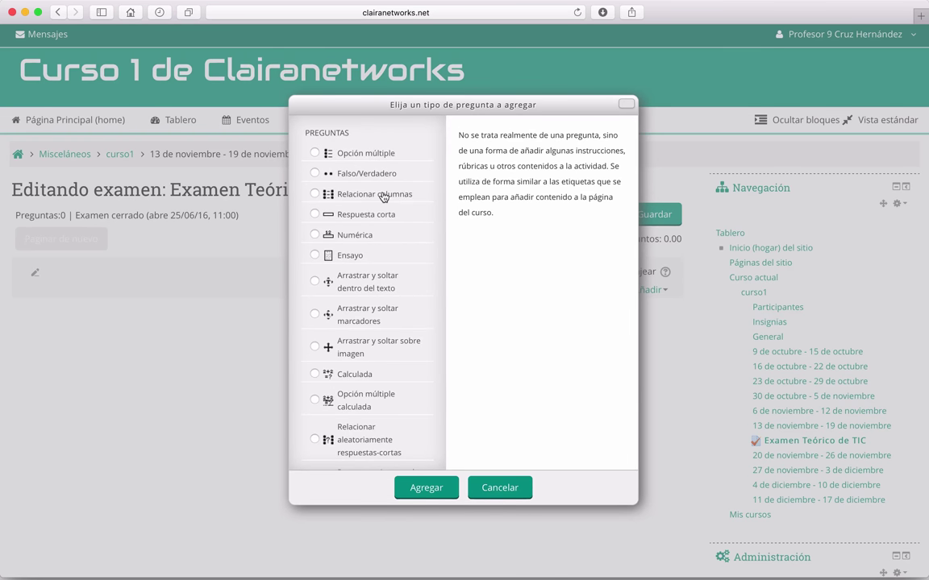
scroll(383, 197, "down", 4)
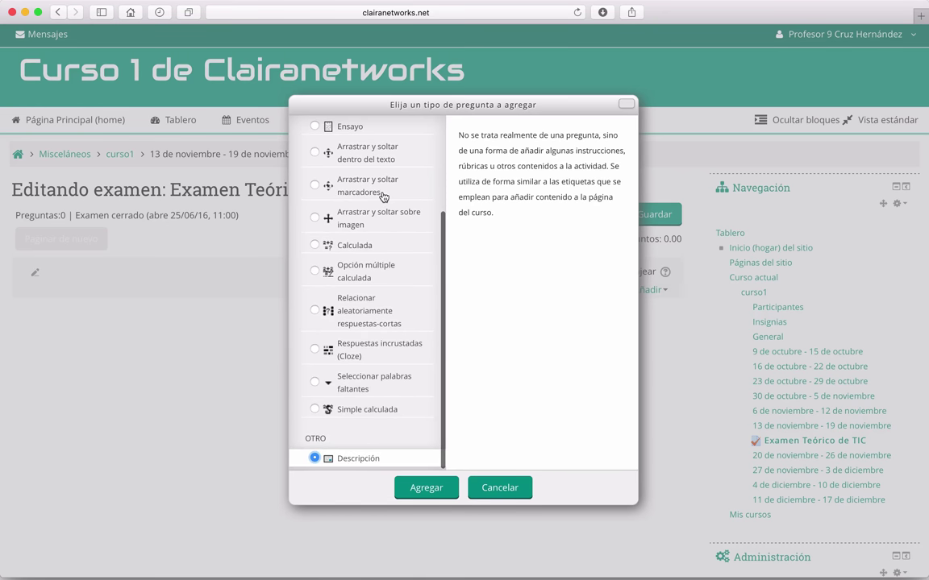
scroll(383, 195, "up", 4)
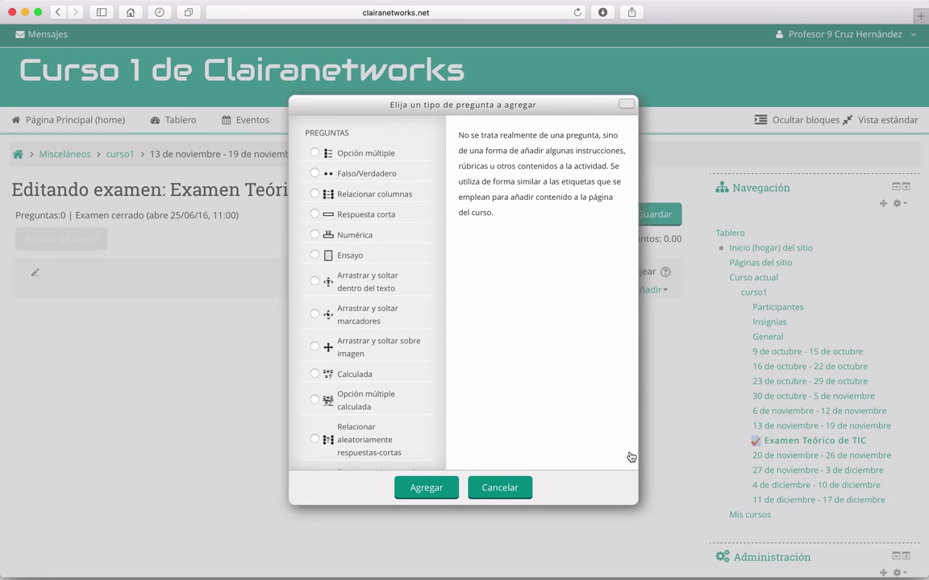
left_click(499, 489)
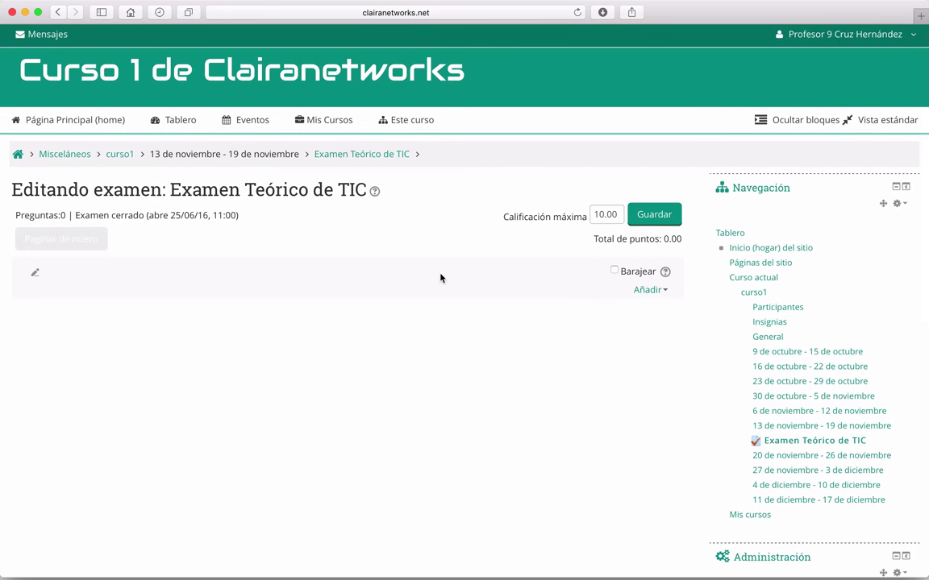
left_click(649, 290)
left_click(586, 242)
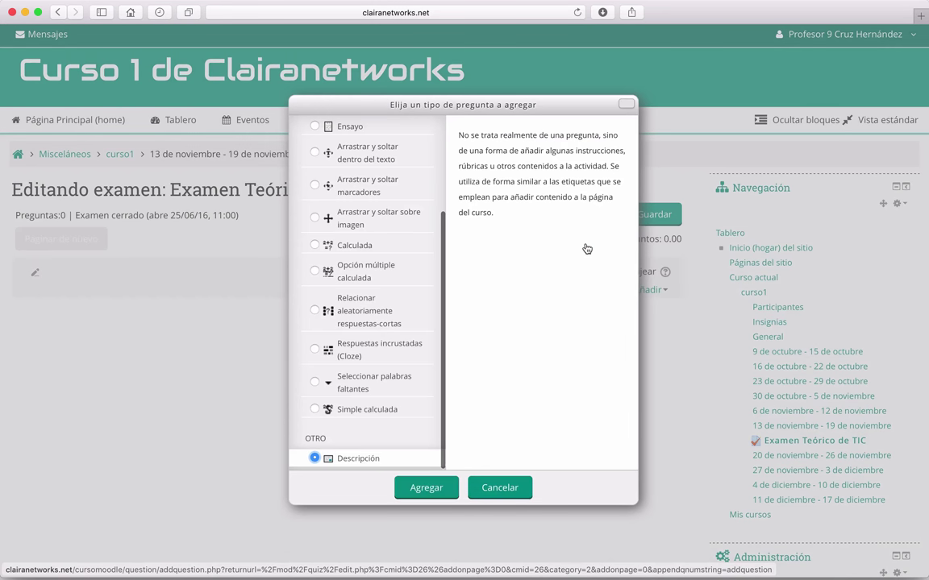
scroll(363, 305, "up", 3)
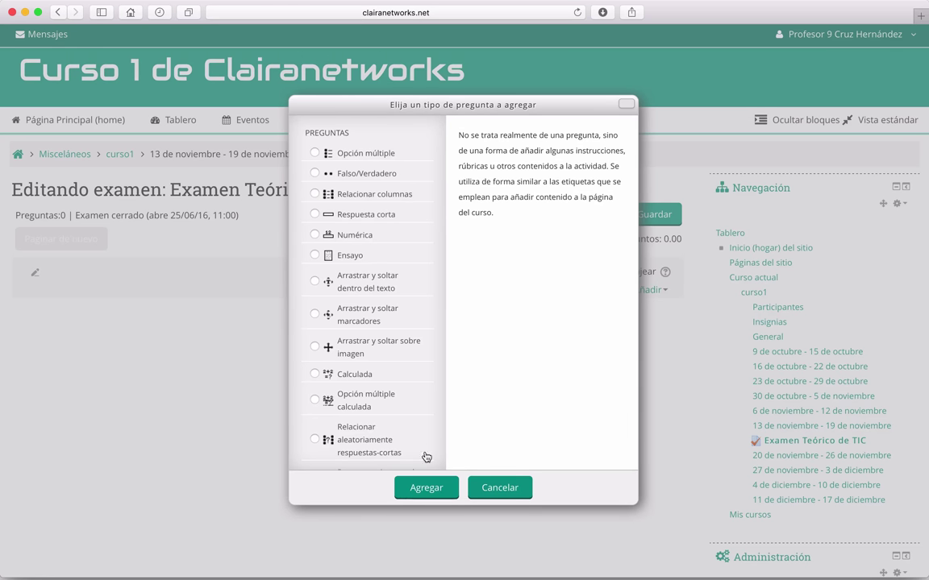
left_click(495, 486)
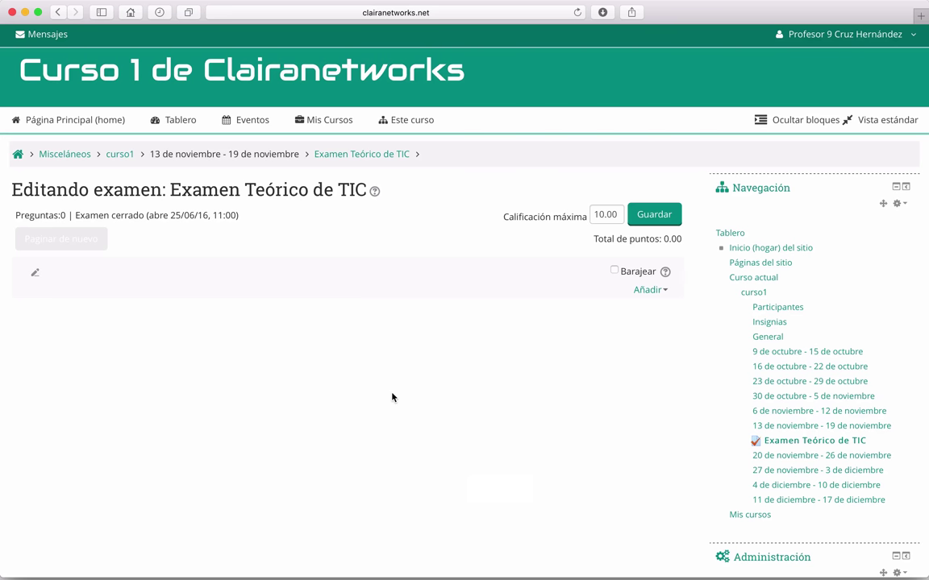